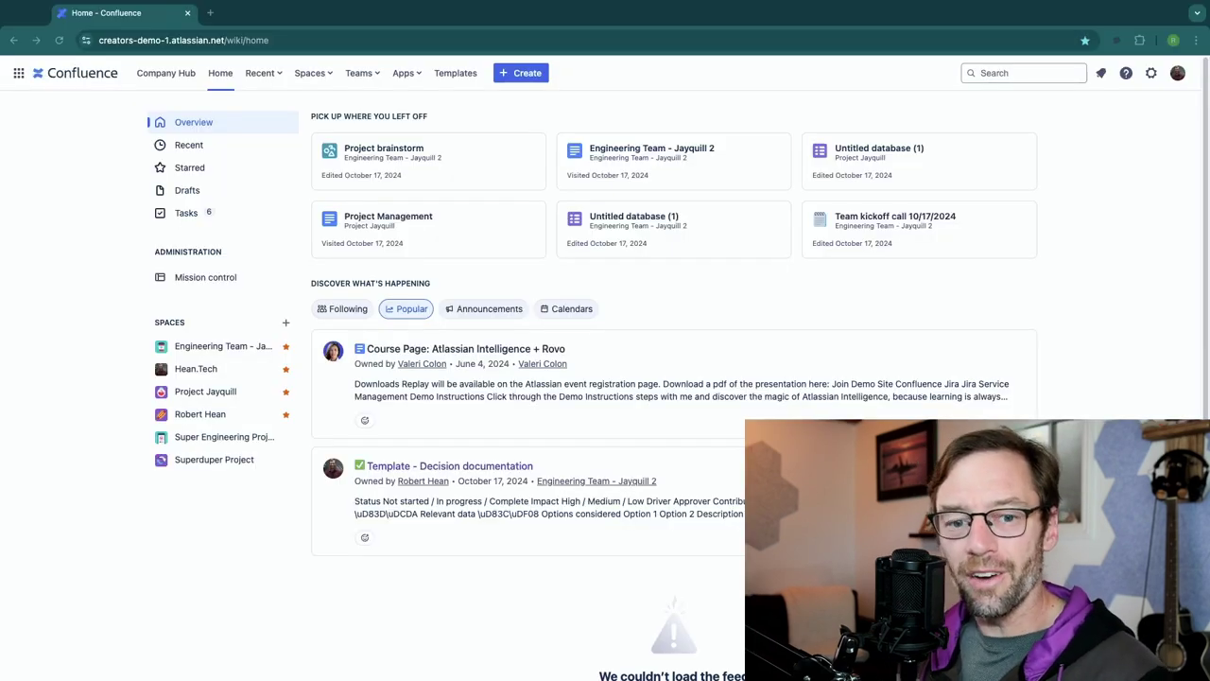
Switch to the Engineering Team - Jayquill 2 space from the Spaces list, glancing at the Create menu unused.
click(313, 73)
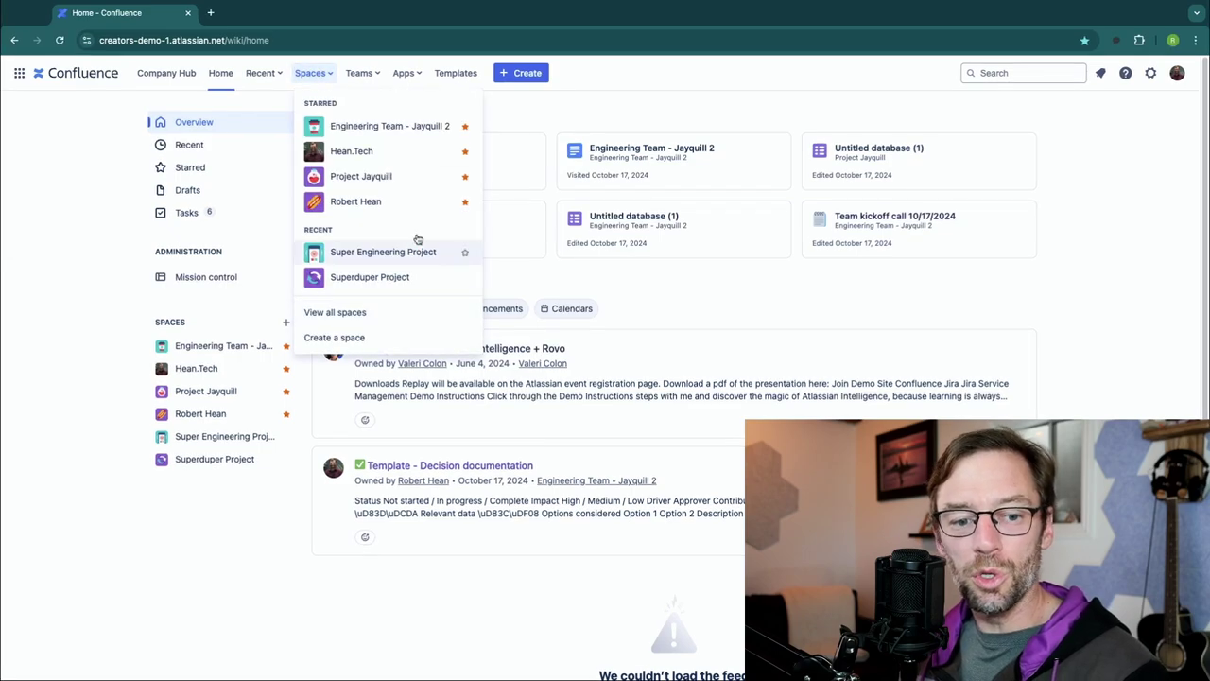
click(387, 128)
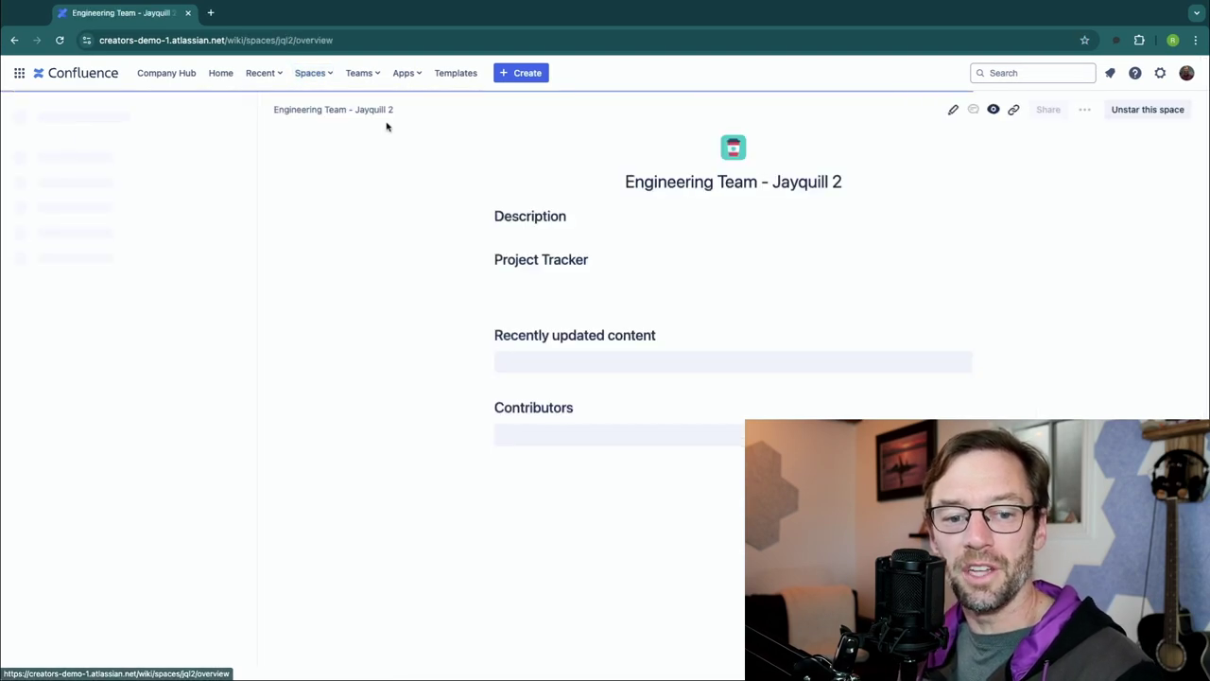
drag(618, 183, 846, 180)
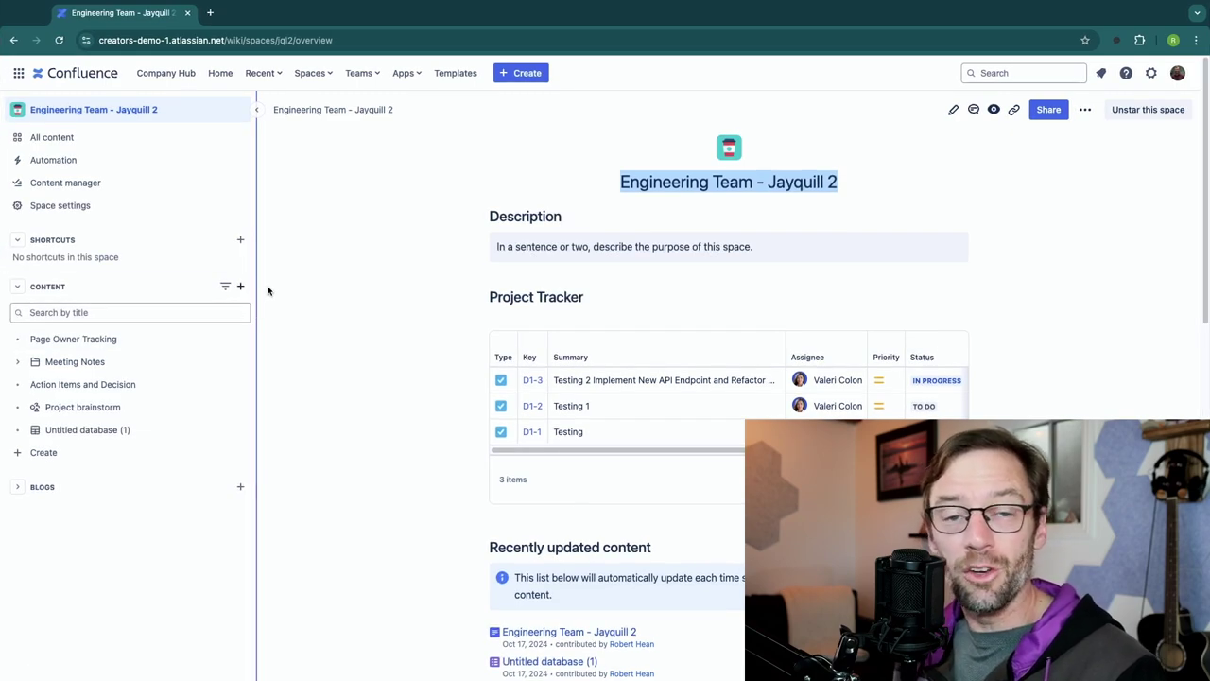
click(516, 73)
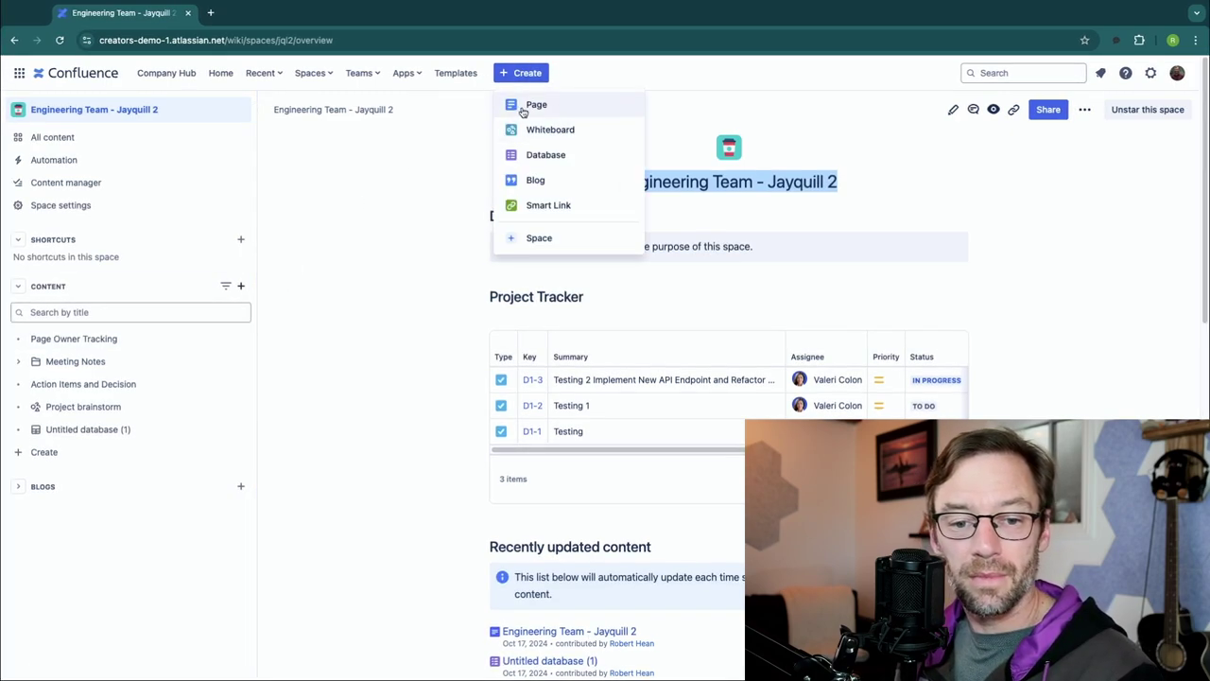
click(407, 251)
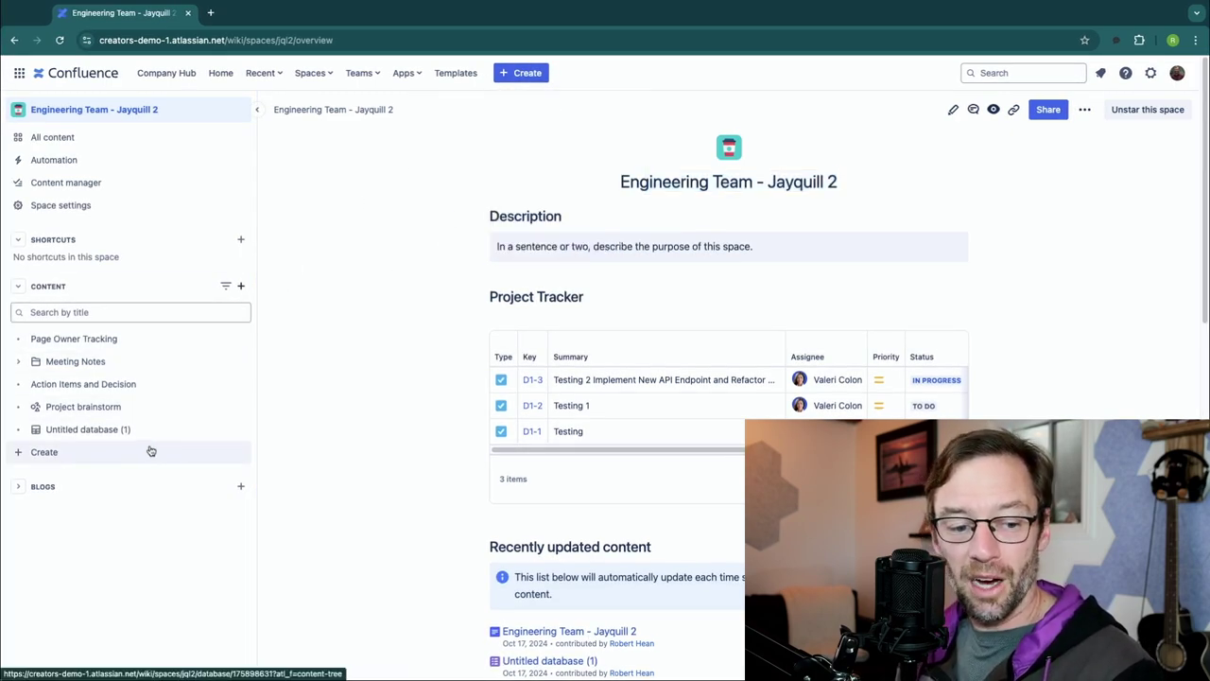
mouse_move(51, 365)
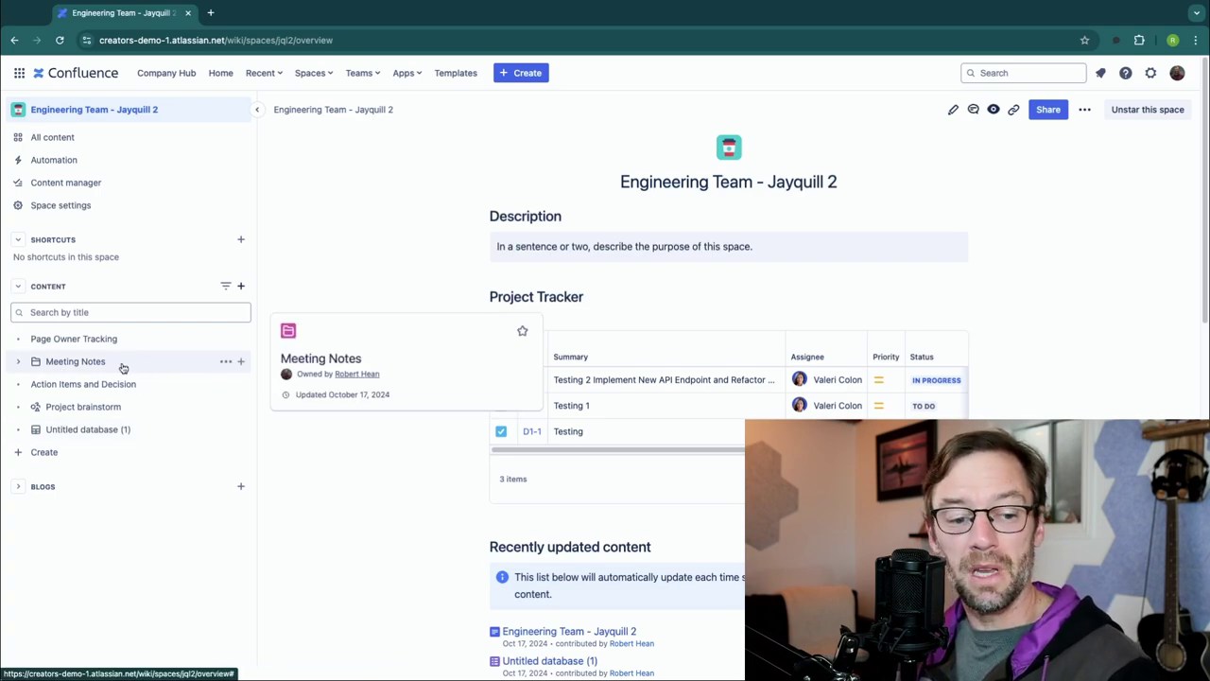
Create a new page under Meeting Notes and filter its templates by 'meeting'.
click(239, 365)
click(312, 369)
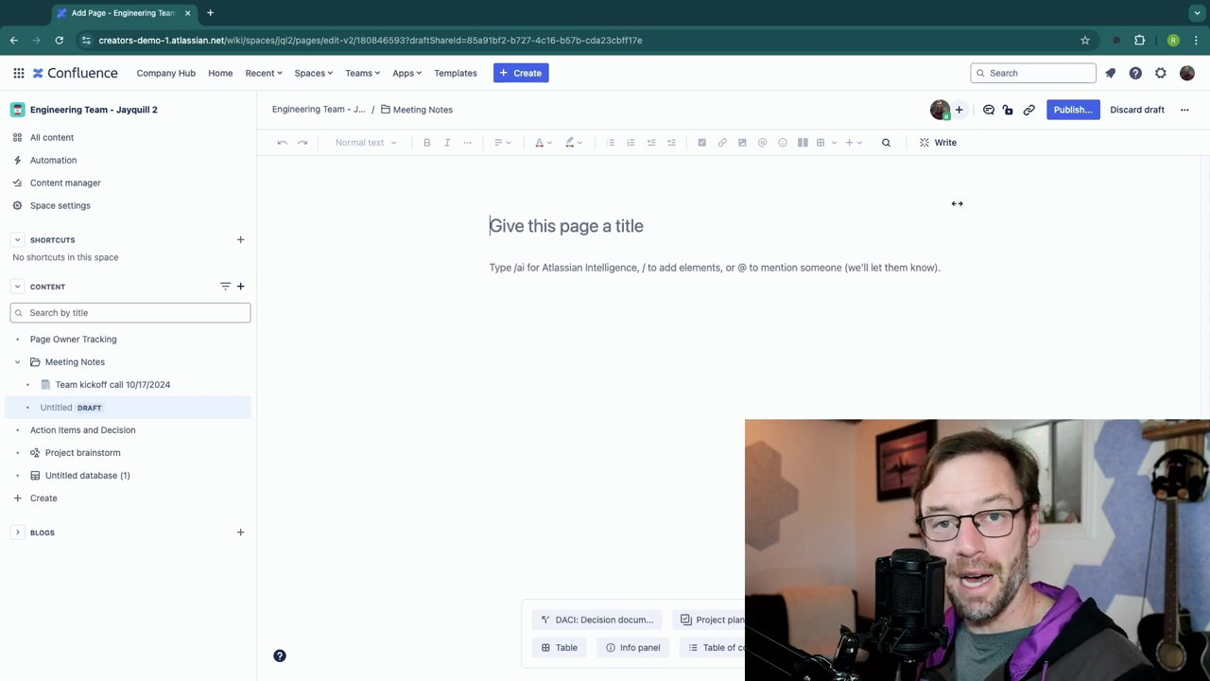
click(1113, 250)
text(meeting)
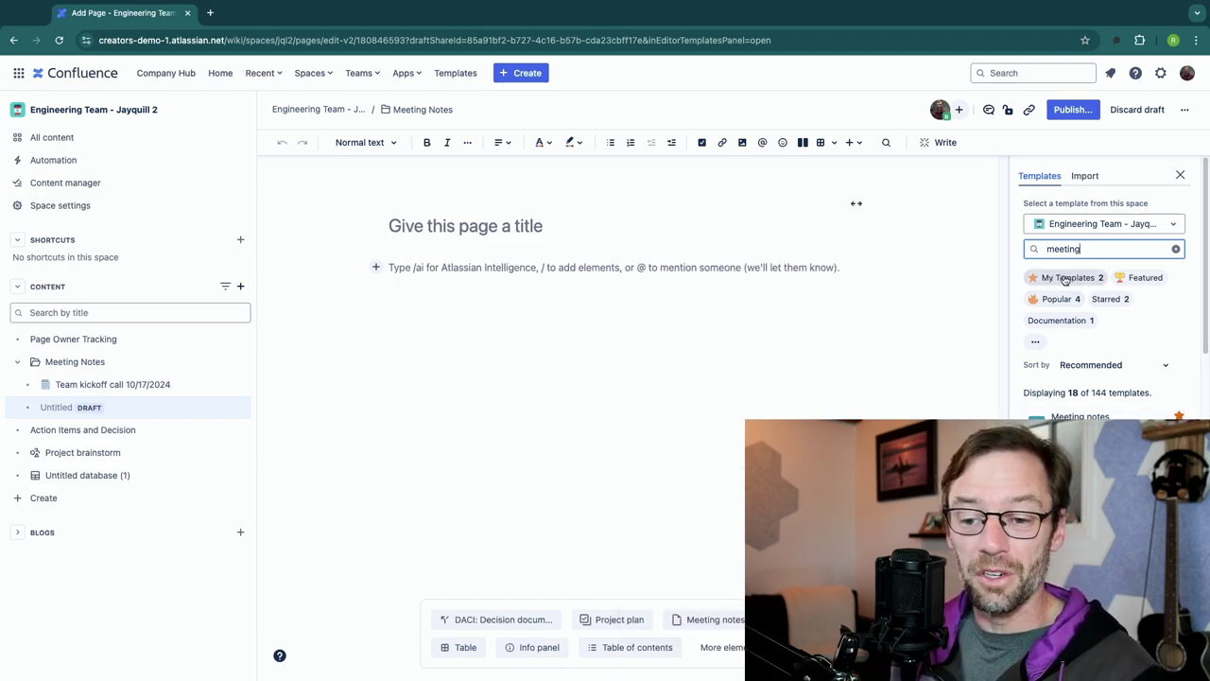
Apply the Meeting notes template, titling the page '2024-10-22 Meeting notes'.
click(1079, 416)
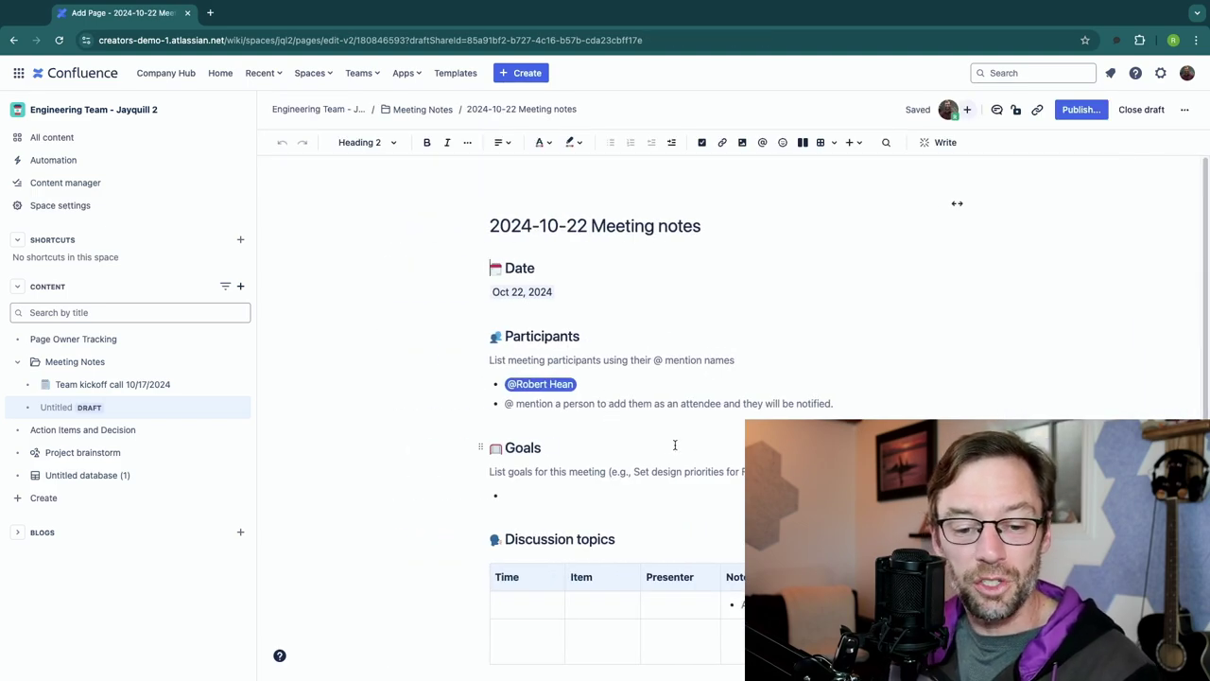
mouse_move(486, 214)
drag(488, 225, 704, 229)
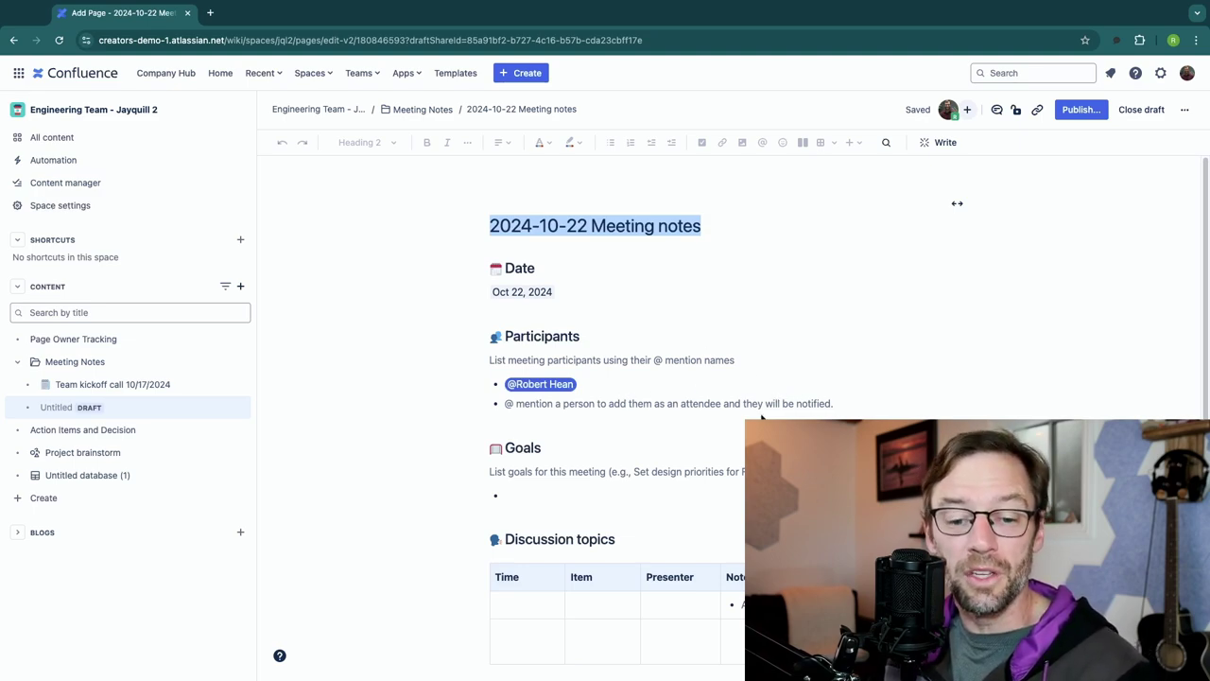
click(668, 459)
click(588, 401)
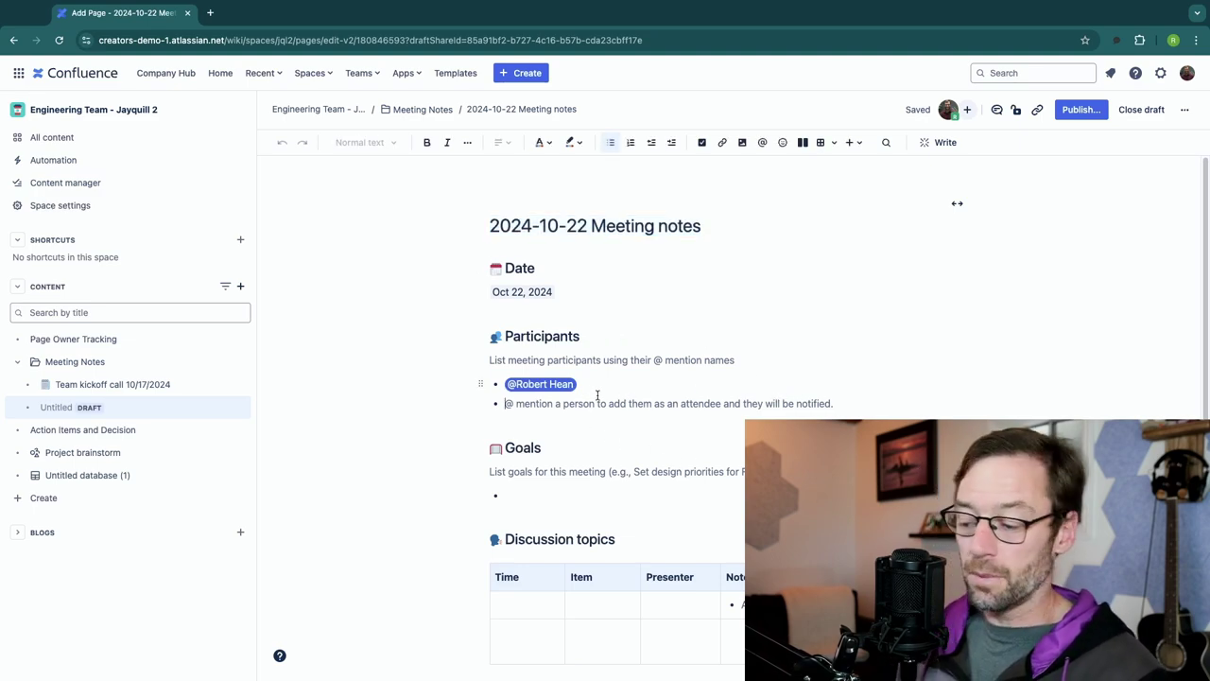
text(@andr)
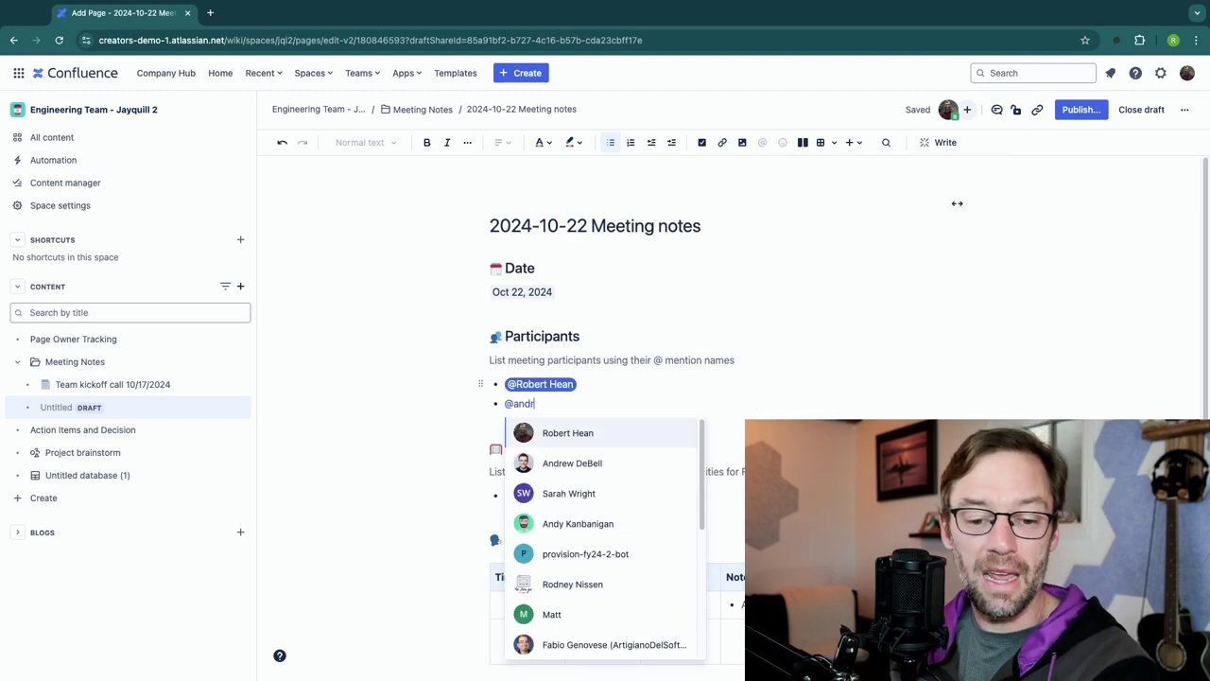
text(ew)
click(793, 402)
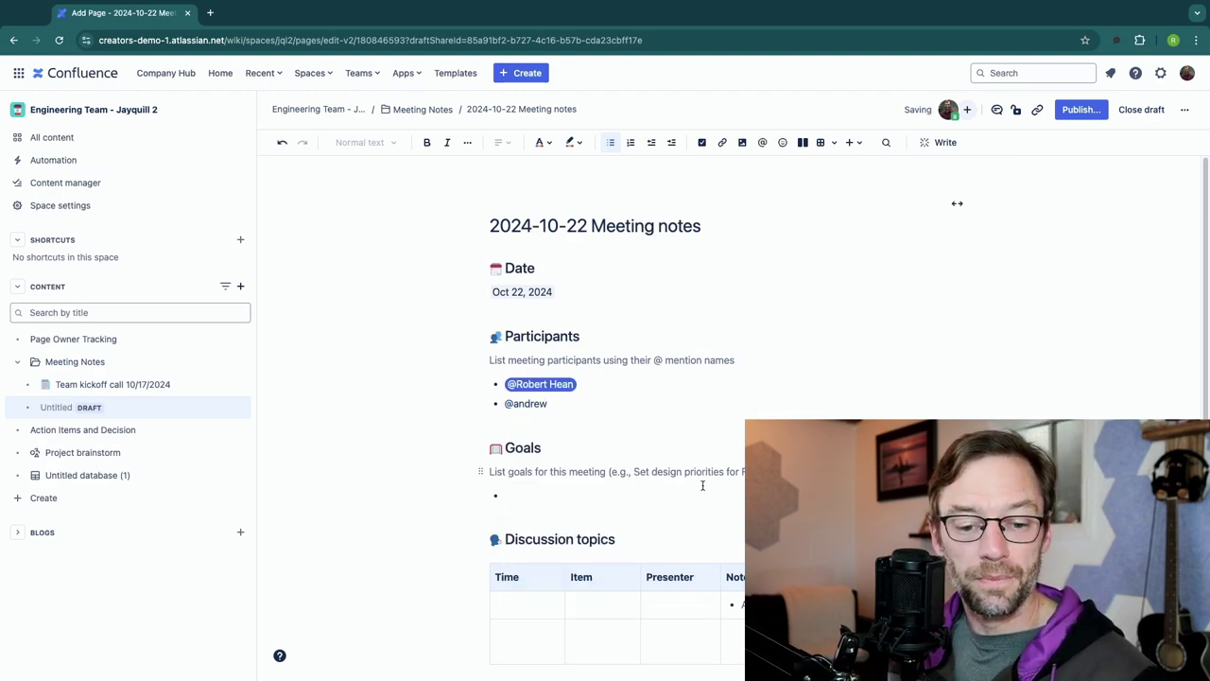
scroll(680, 486, down, 3)
click(513, 378)
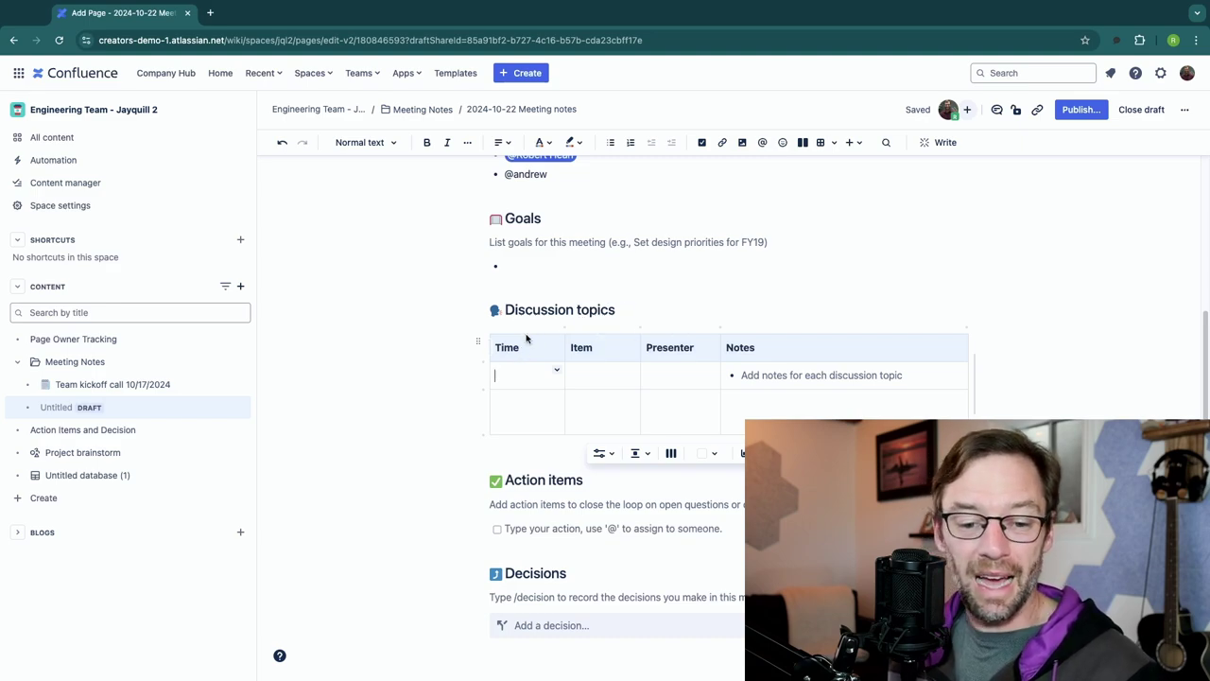
Delete the Time and Presenter columns from the Discussion topics table.
click(541, 333)
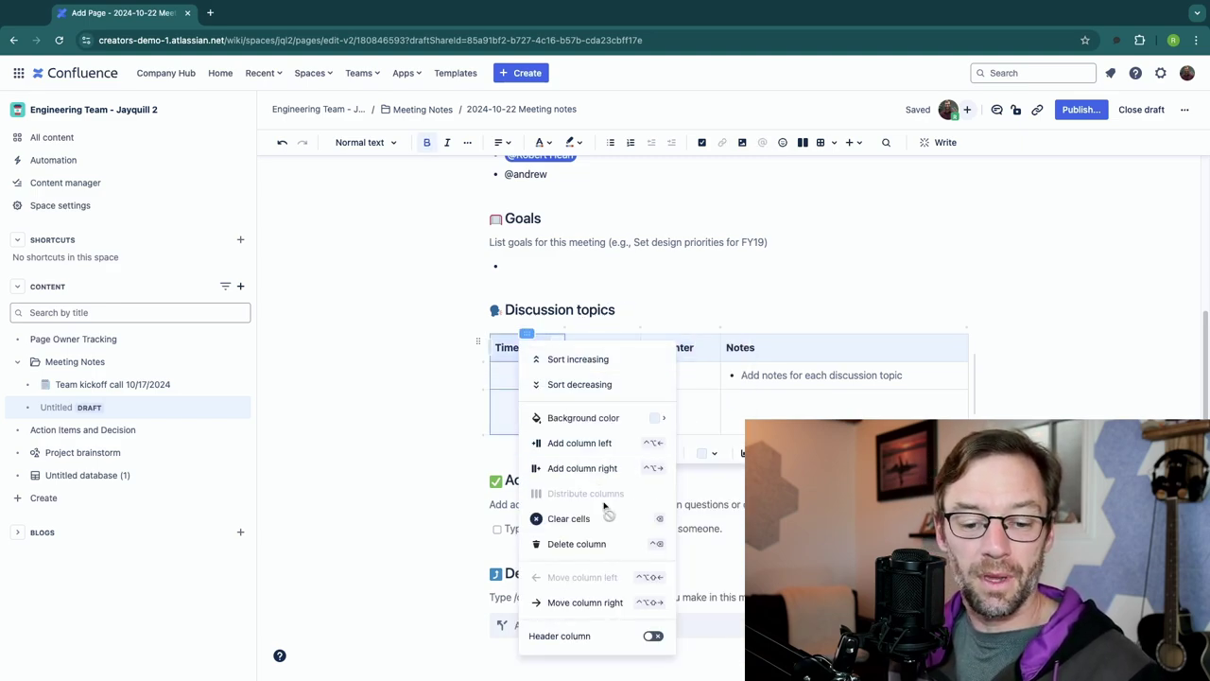
click(595, 544)
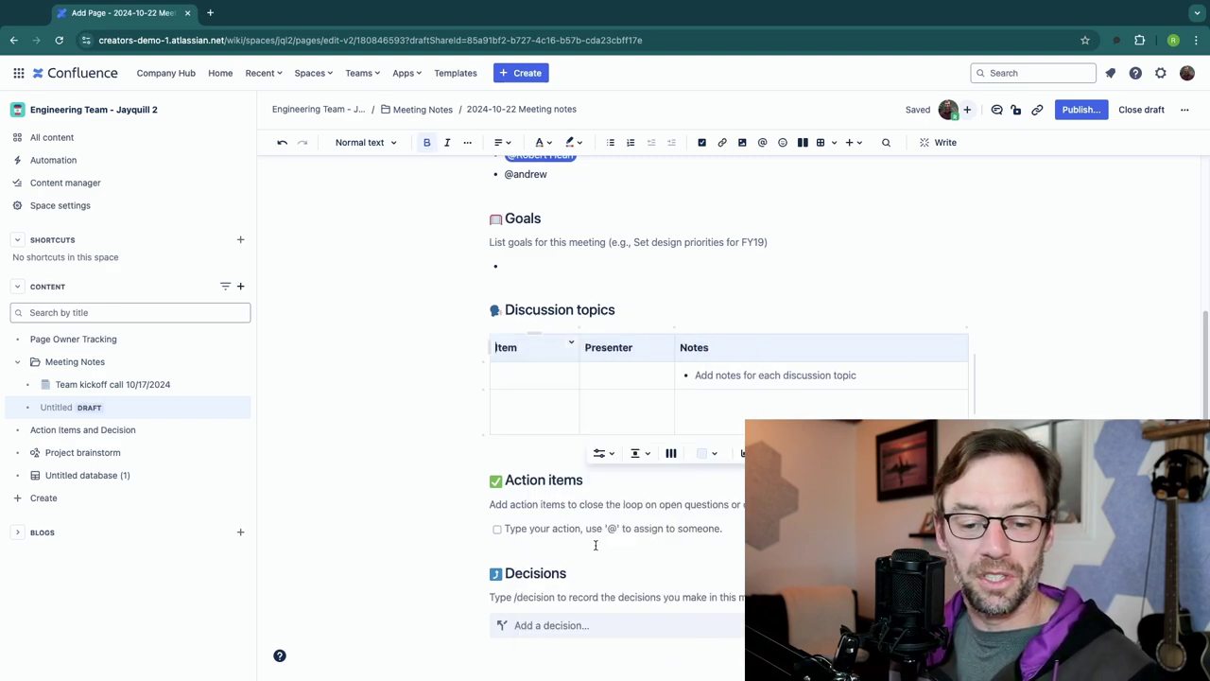
click(627, 333)
click(675, 545)
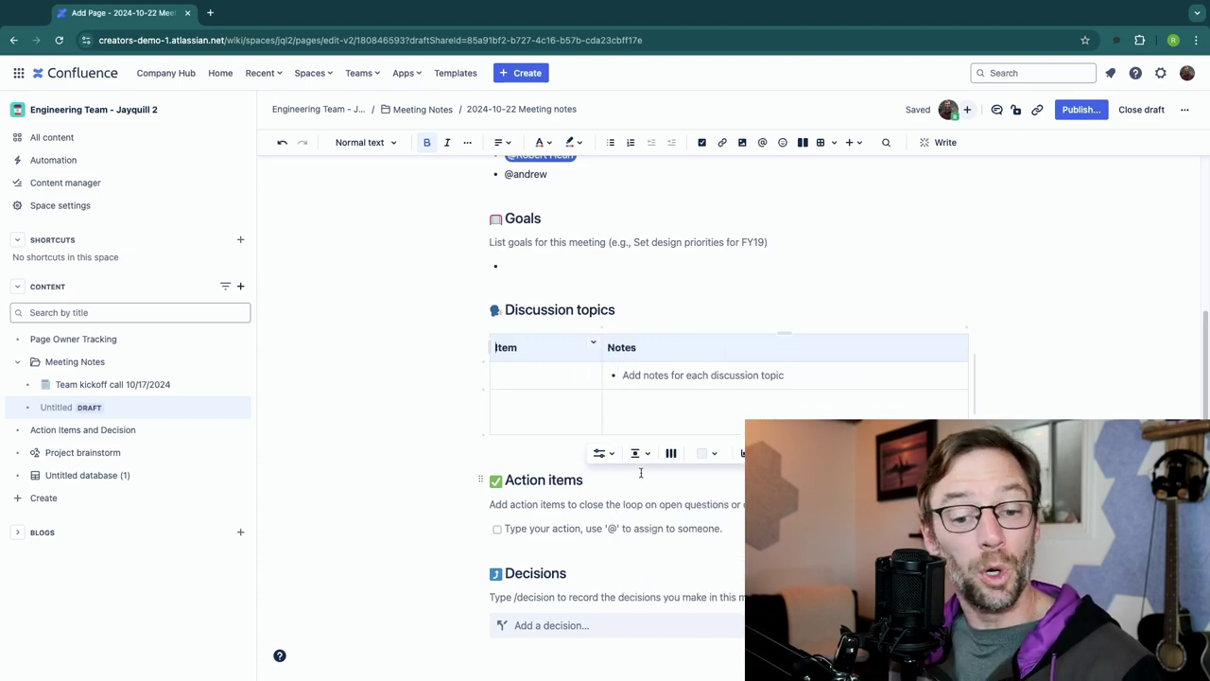
Step through the Item and Notes cells, the action item line and the decision line.
click(571, 360)
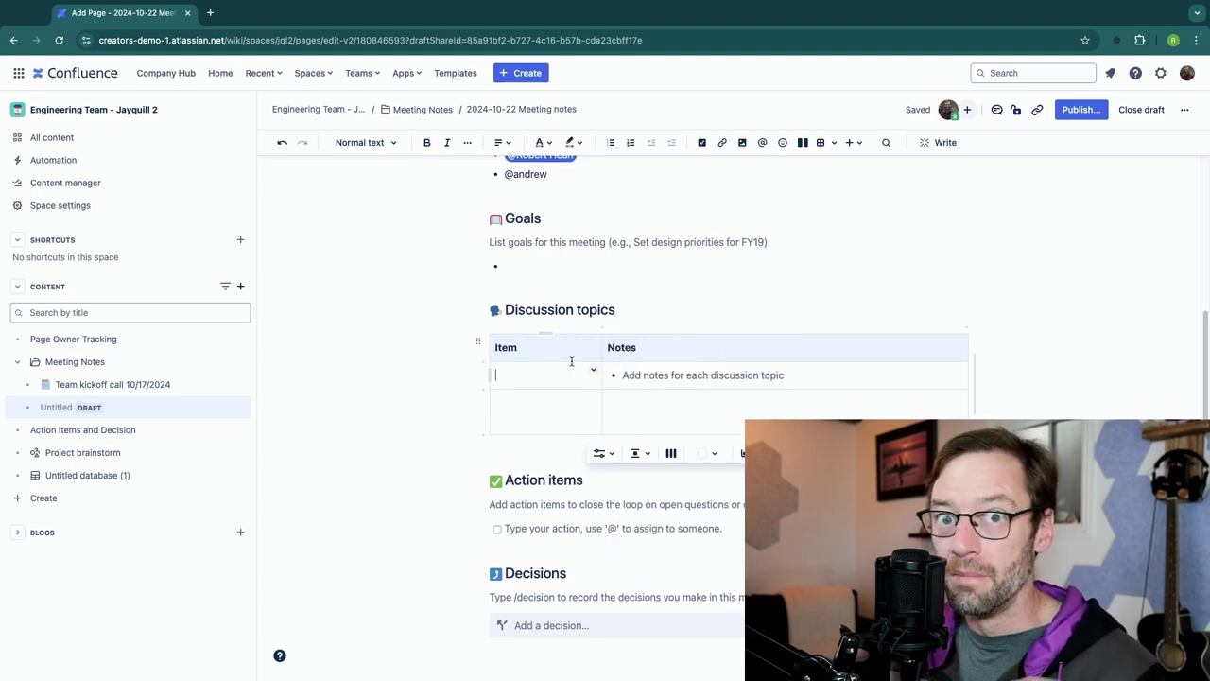
click(553, 402)
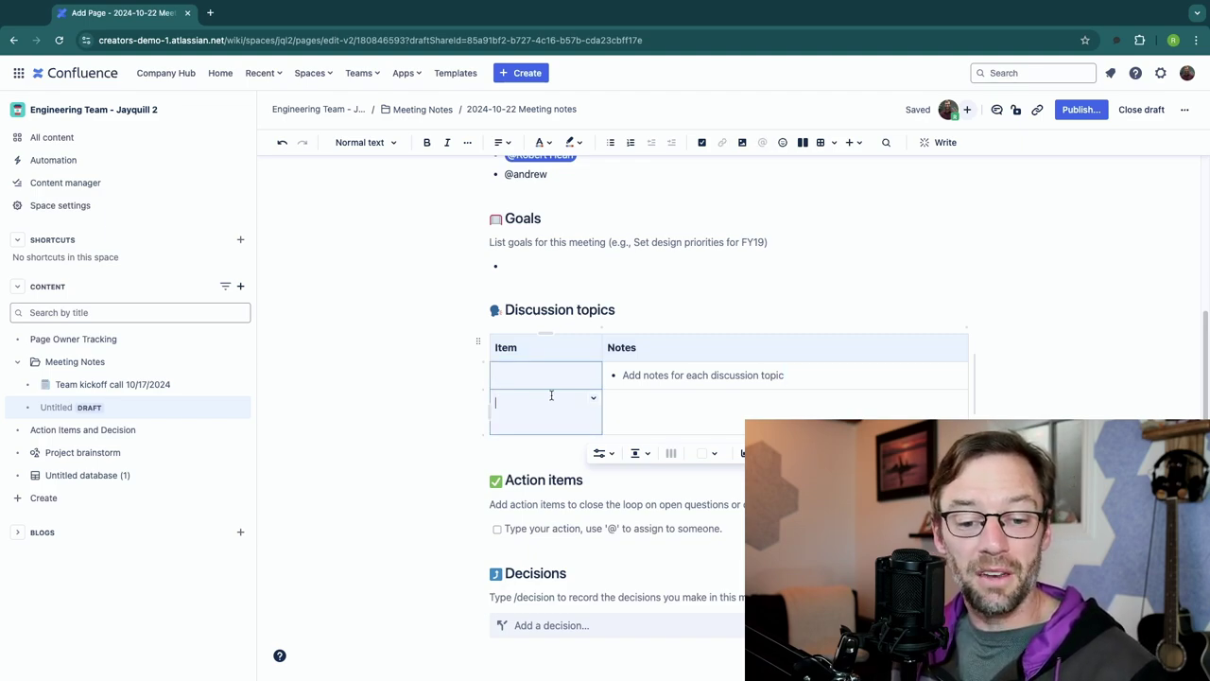
click(659, 376)
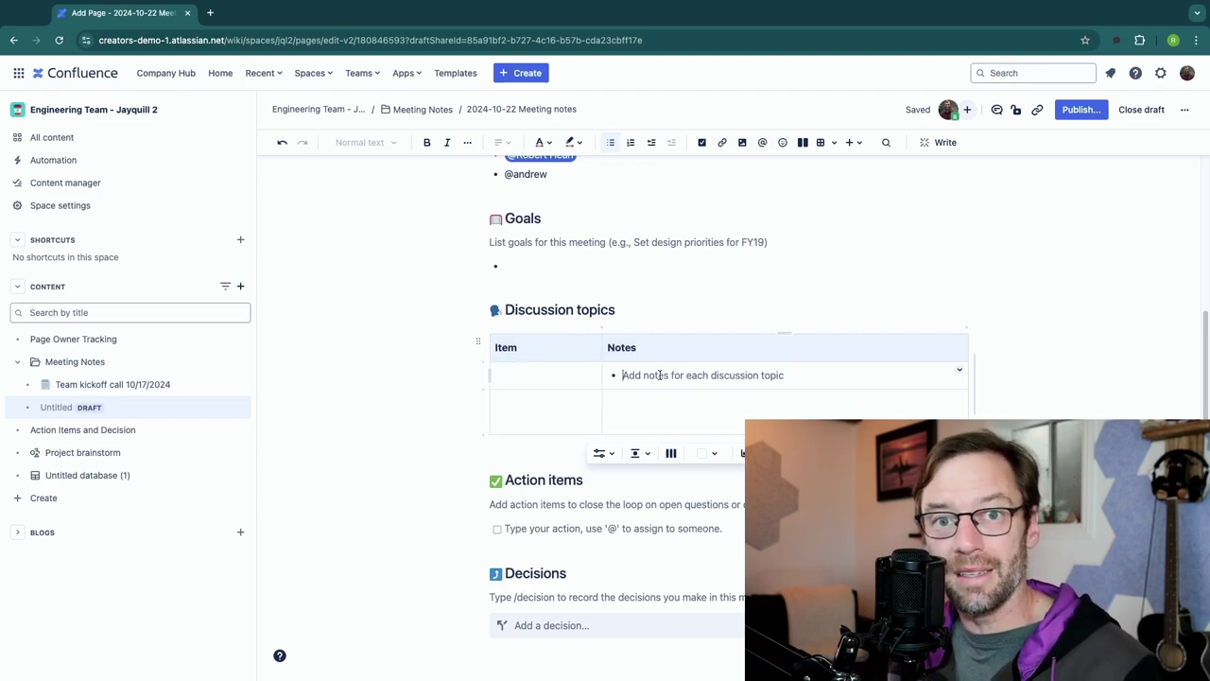
scroll(683, 394, down, 1)
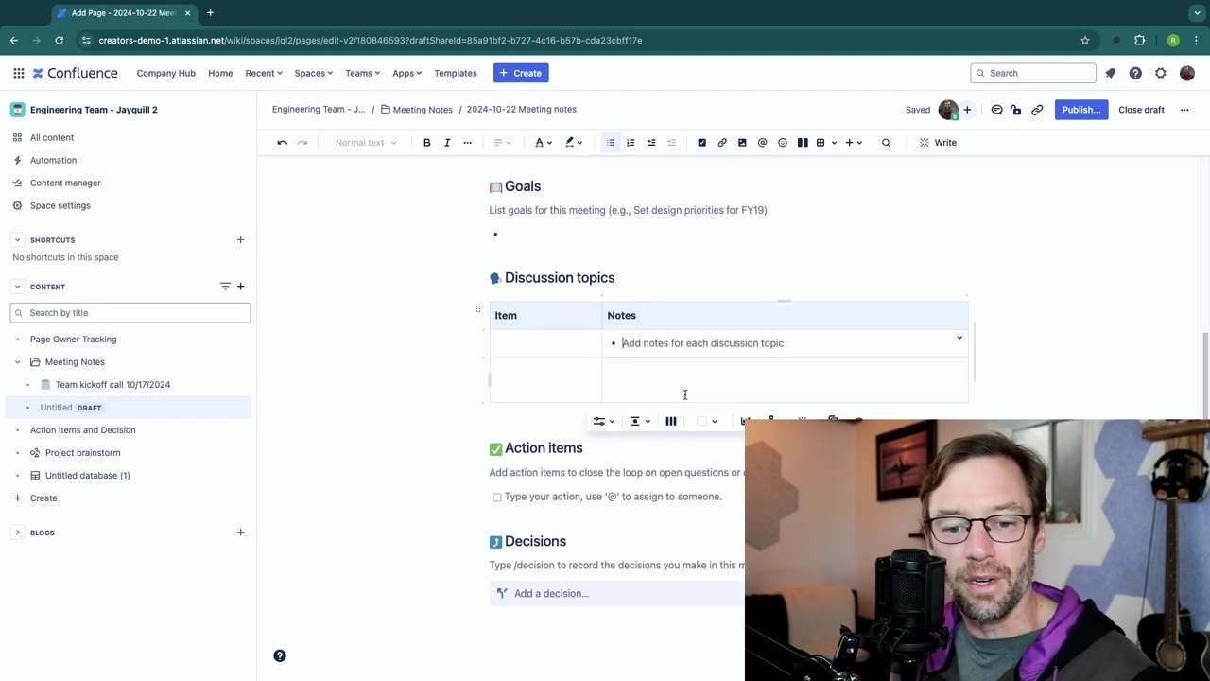
click(545, 495)
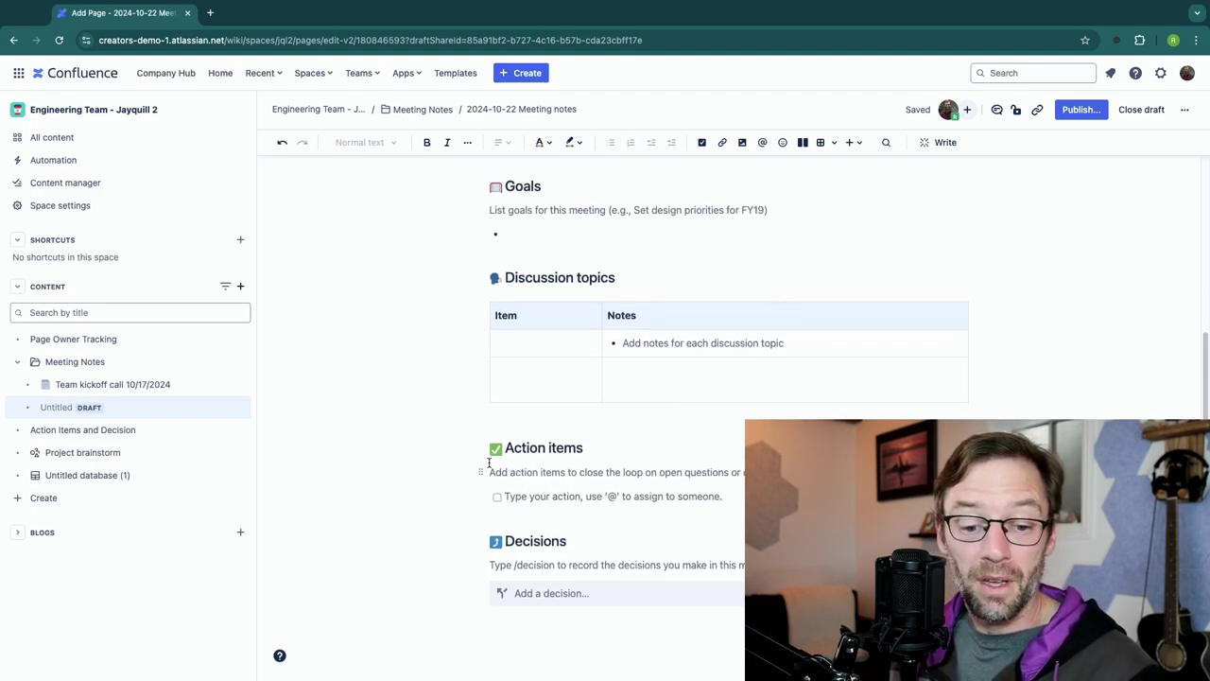
click(588, 595)
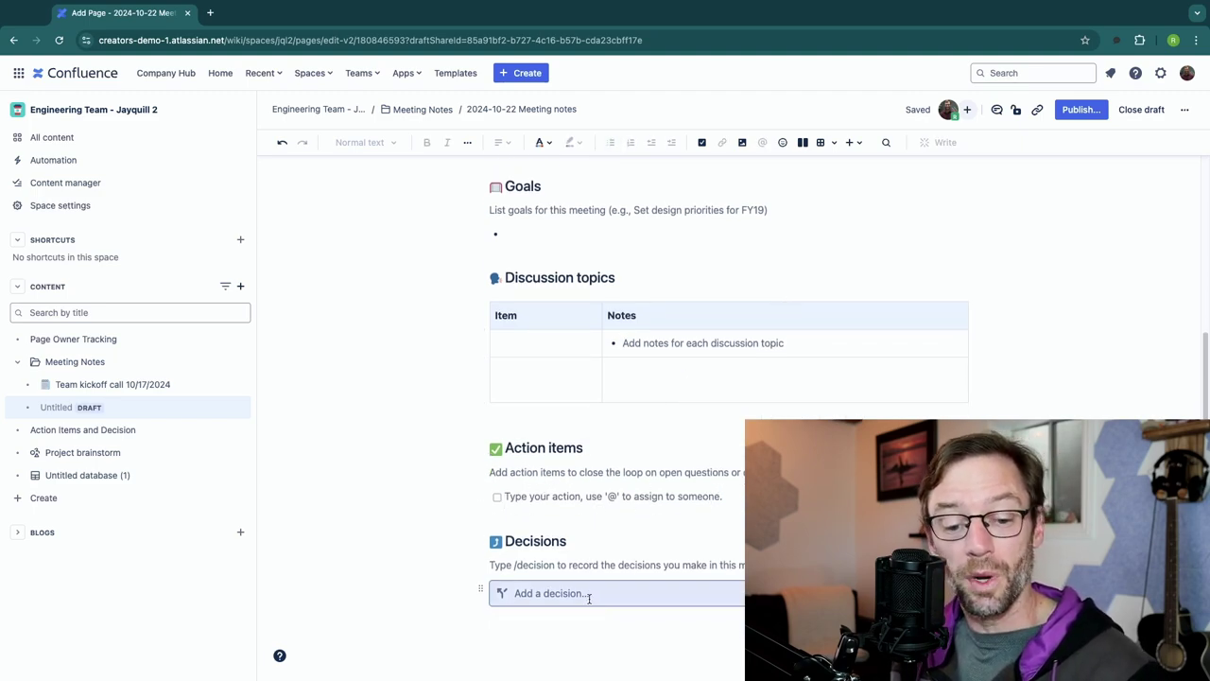
click(616, 492)
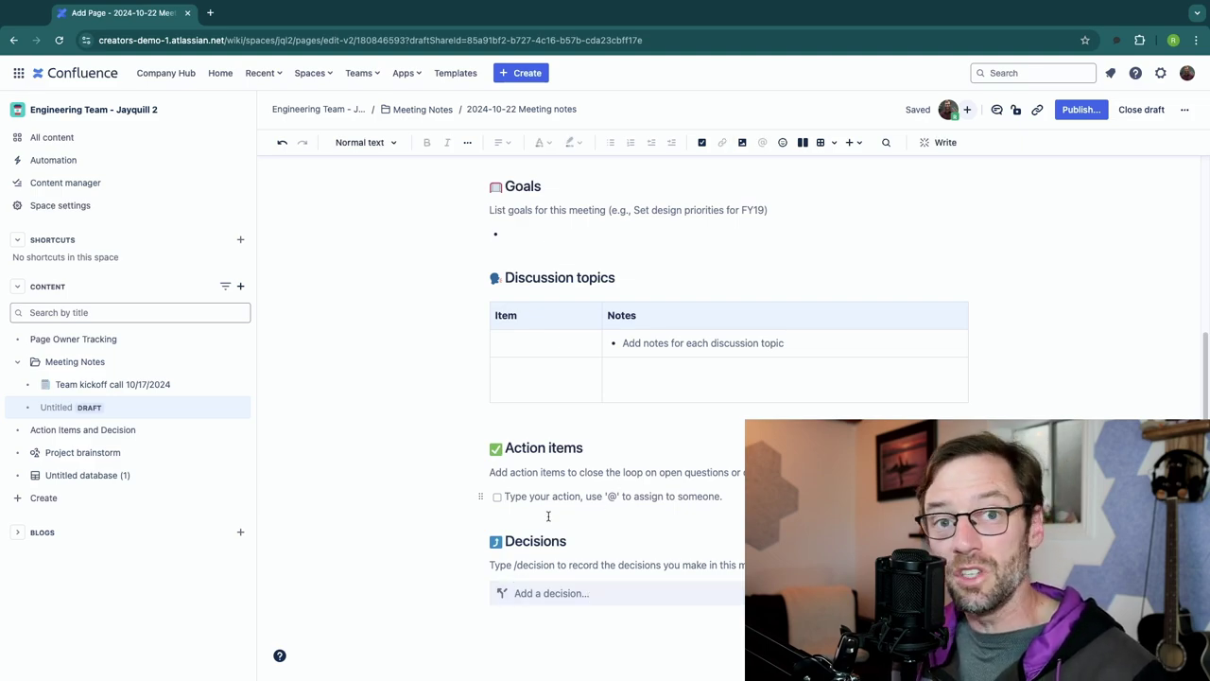
scroll(547, 515, up, 3)
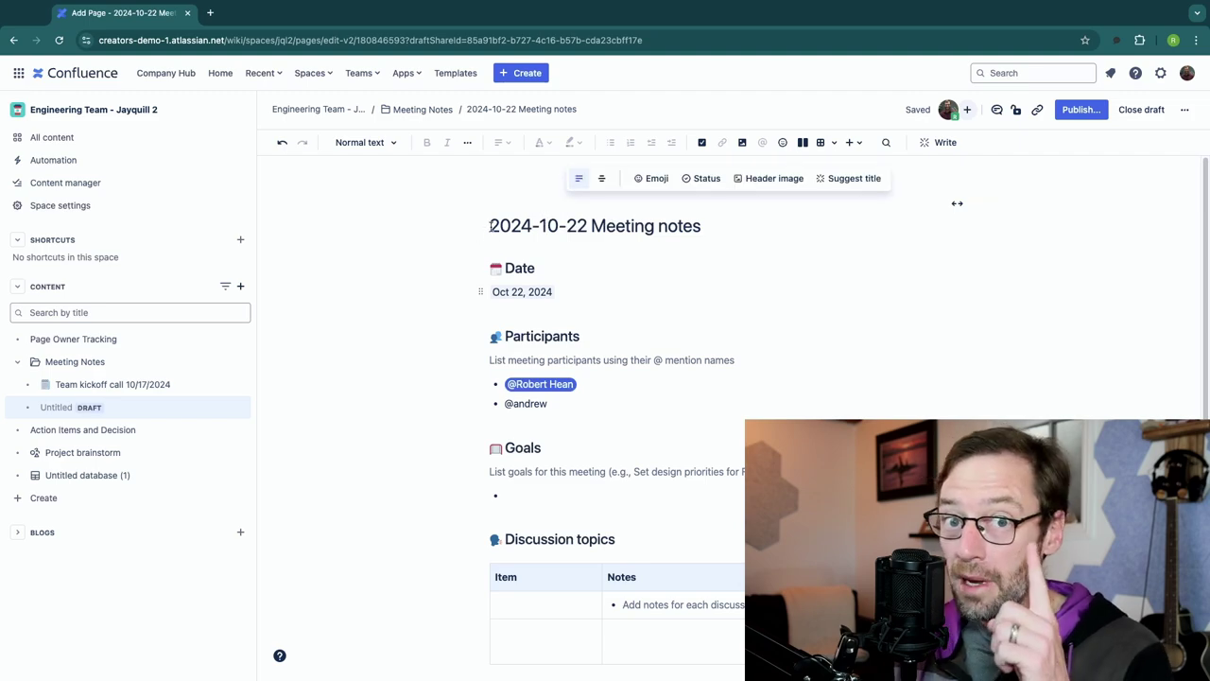
drag(493, 228, 618, 243)
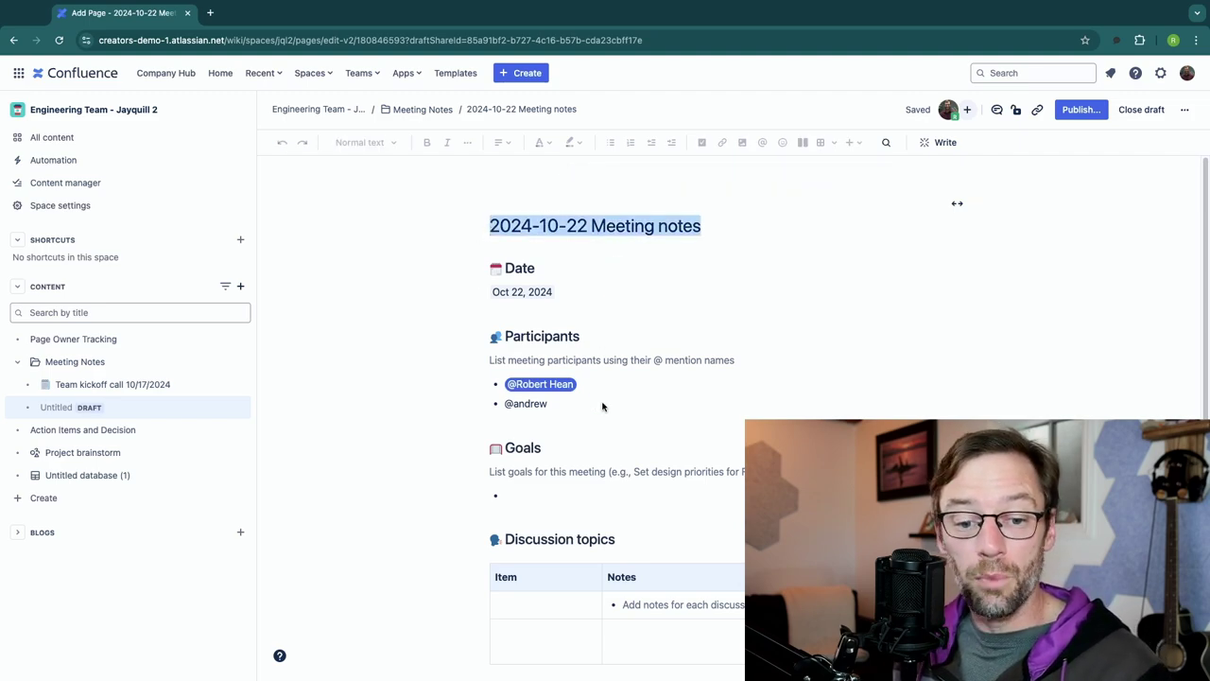
triple_click(603, 433)
scroll(620, 572, down, 3)
click(617, 629)
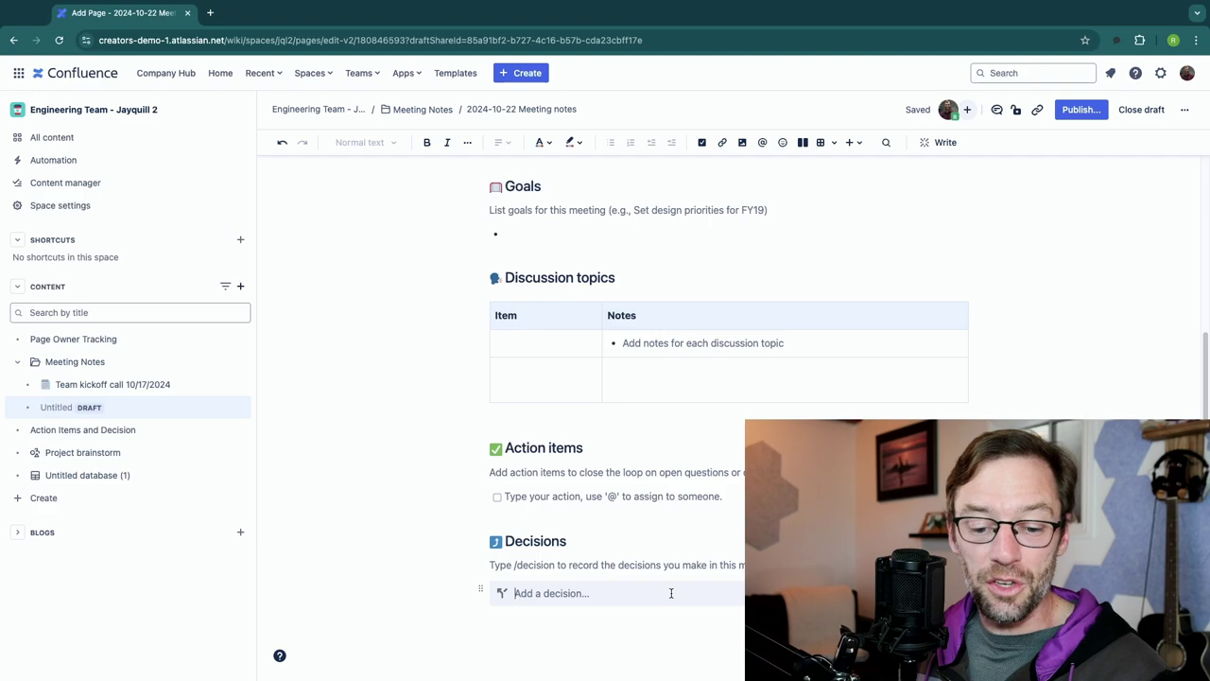
text(# )
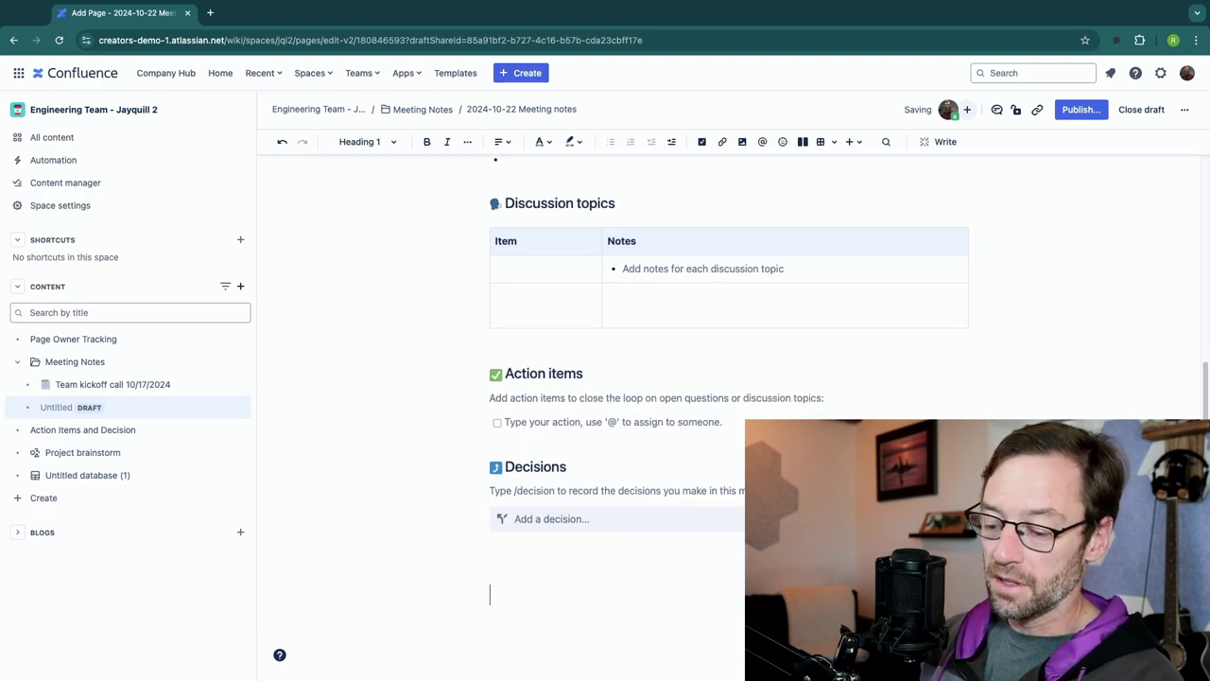
text(2024)
scroll(957, 202, up, 3)
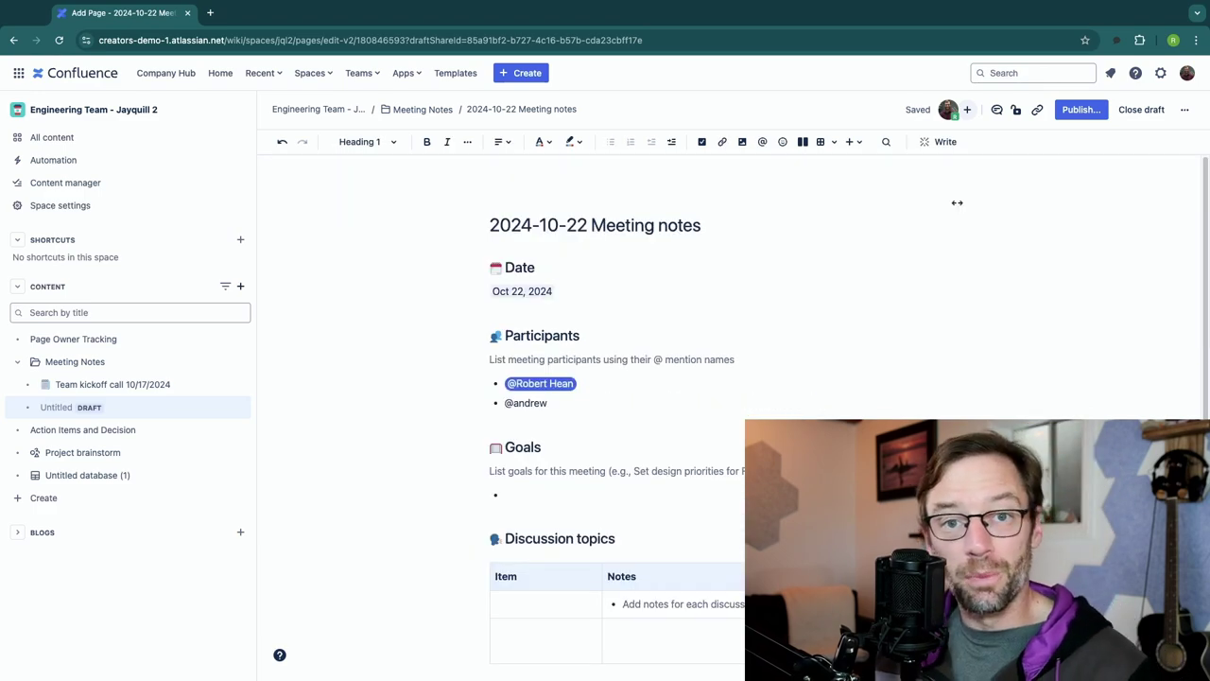
mouse_move(118, 390)
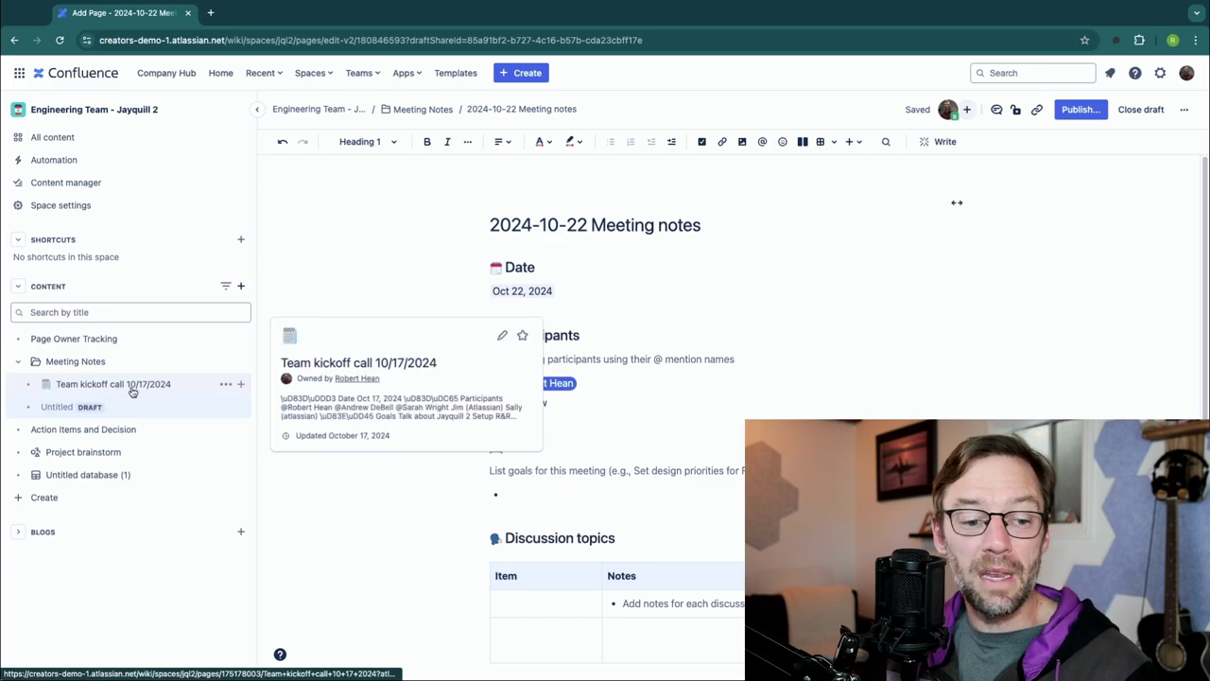
mouse_move(48, 368)
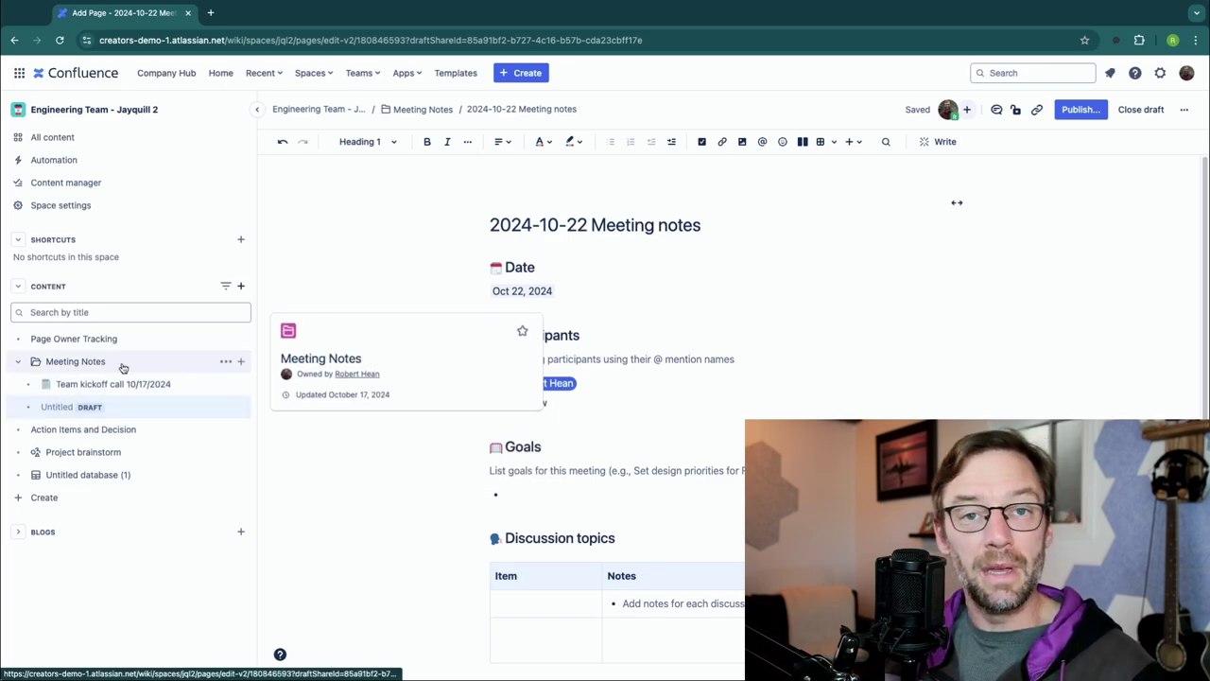
mouse_move(59, 390)
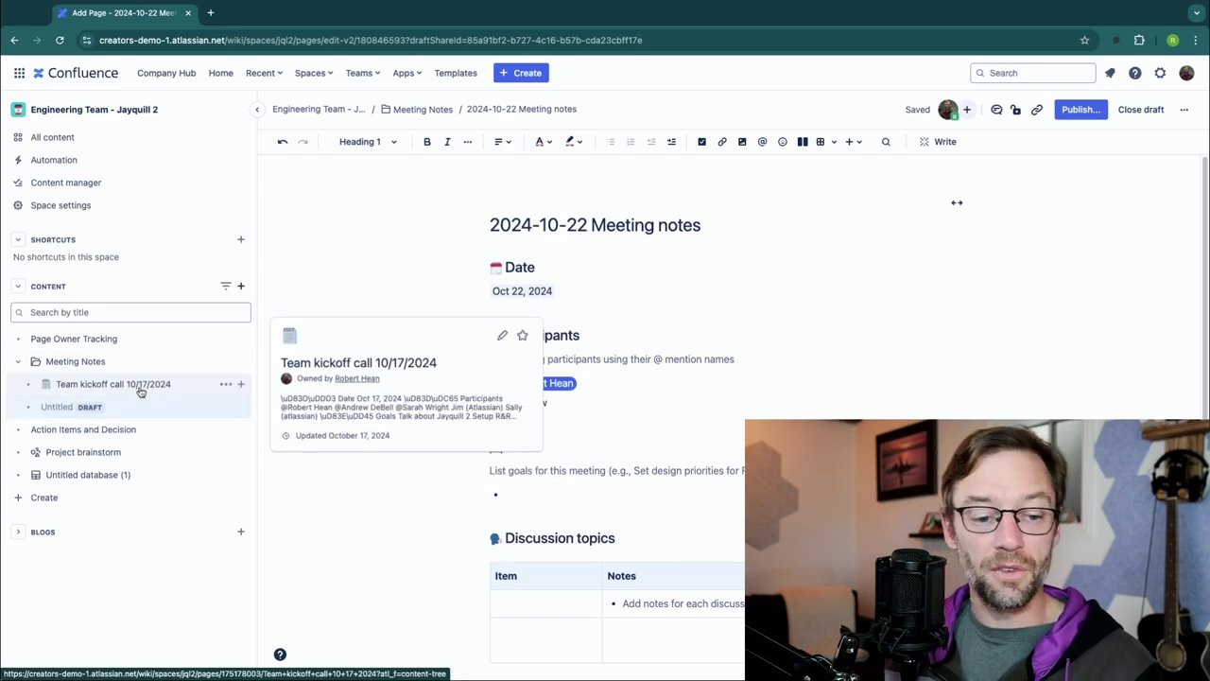
click(1073, 112)
Confirm publishing the meeting notes and scroll through the published page.
click(735, 316)
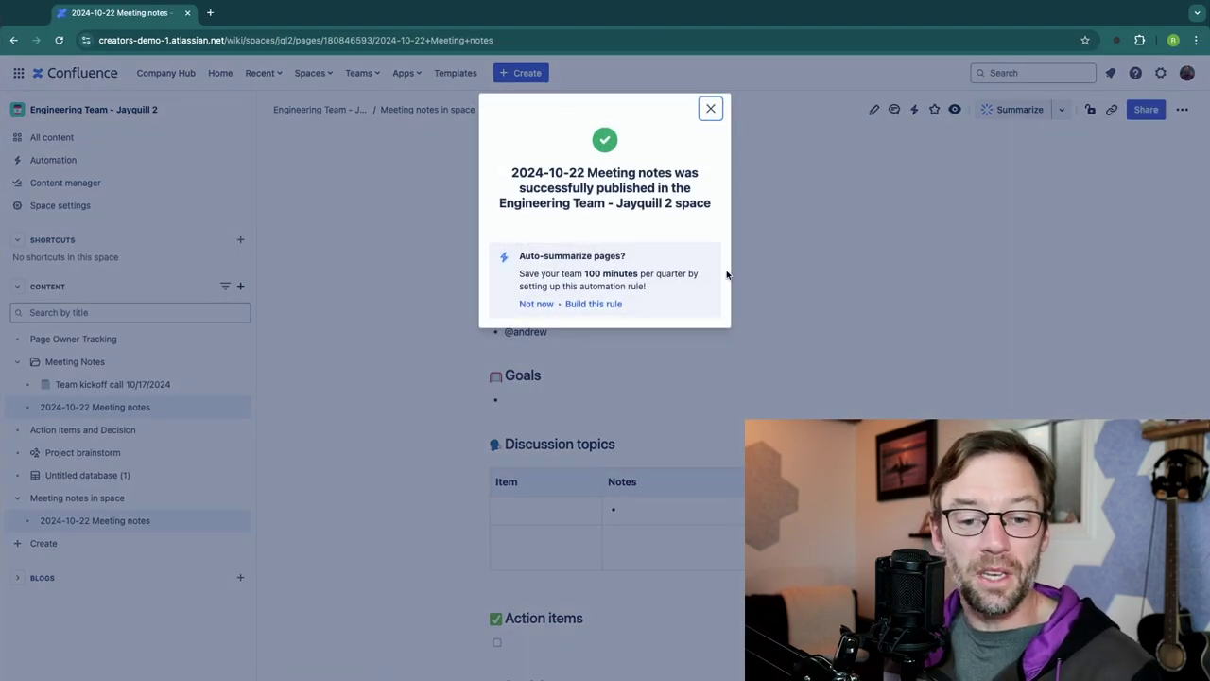
click(711, 108)
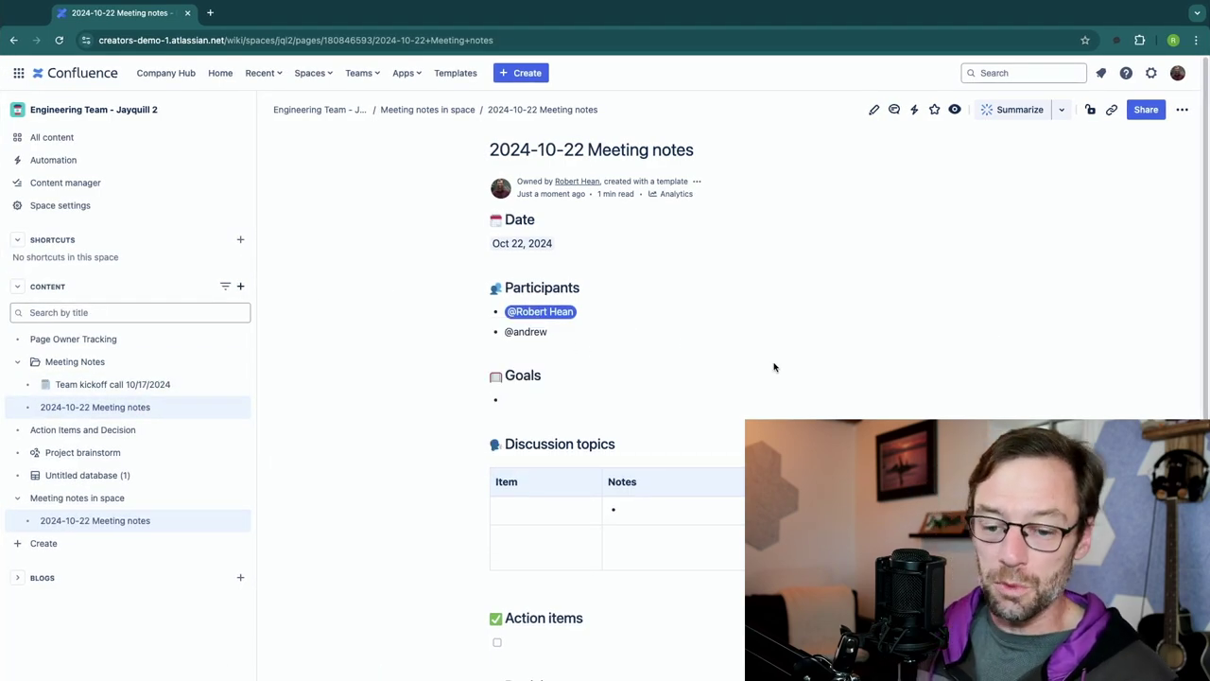
scroll(773, 367, down, 5)
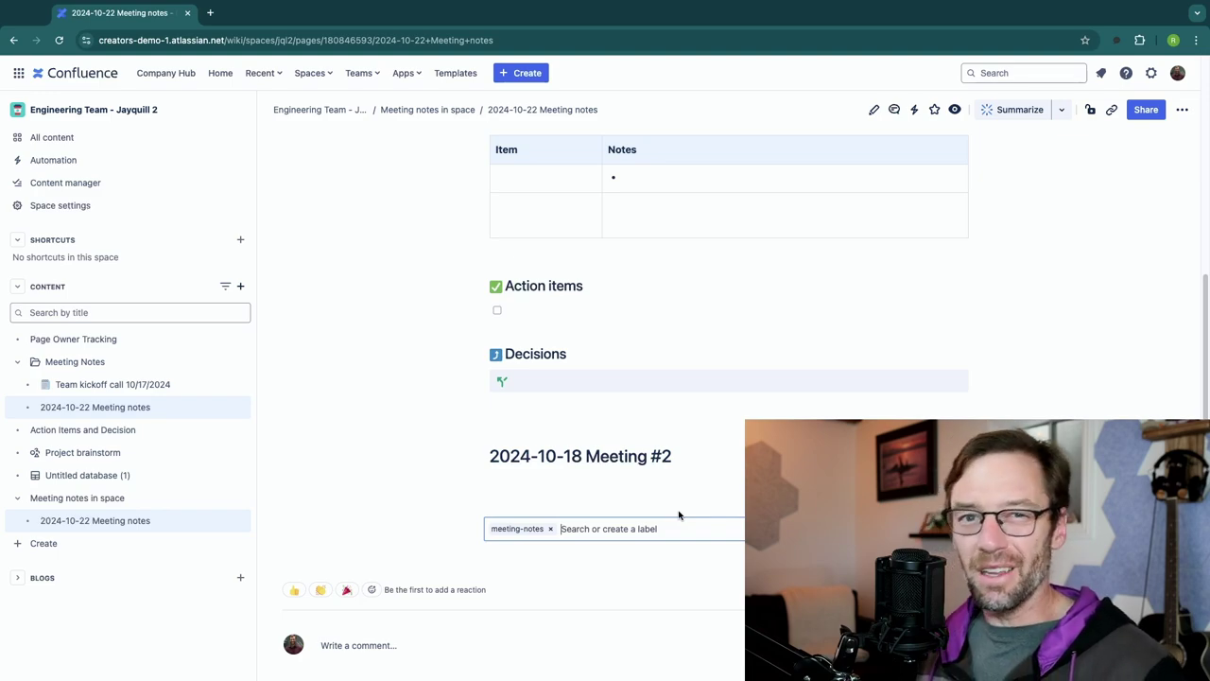
scroll(718, 510, up, 4)
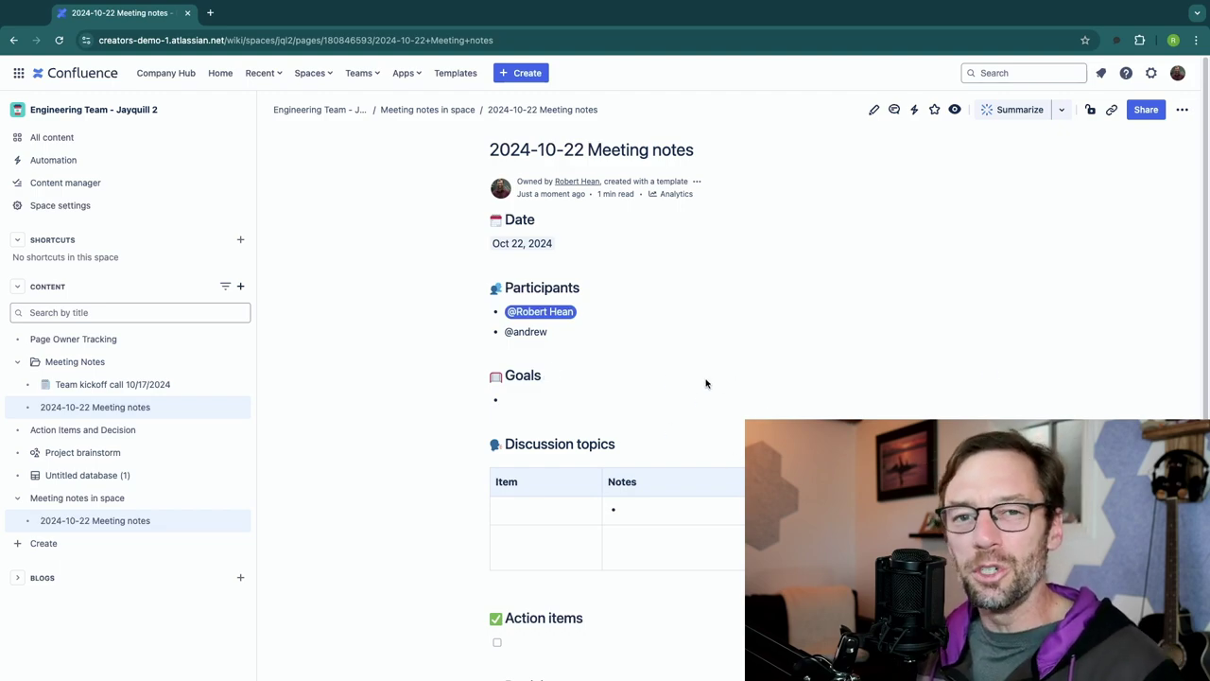
Reorder the Team kickoff call page within Meeting Notes, then check the participant lines.
mouse_move(183, 389)
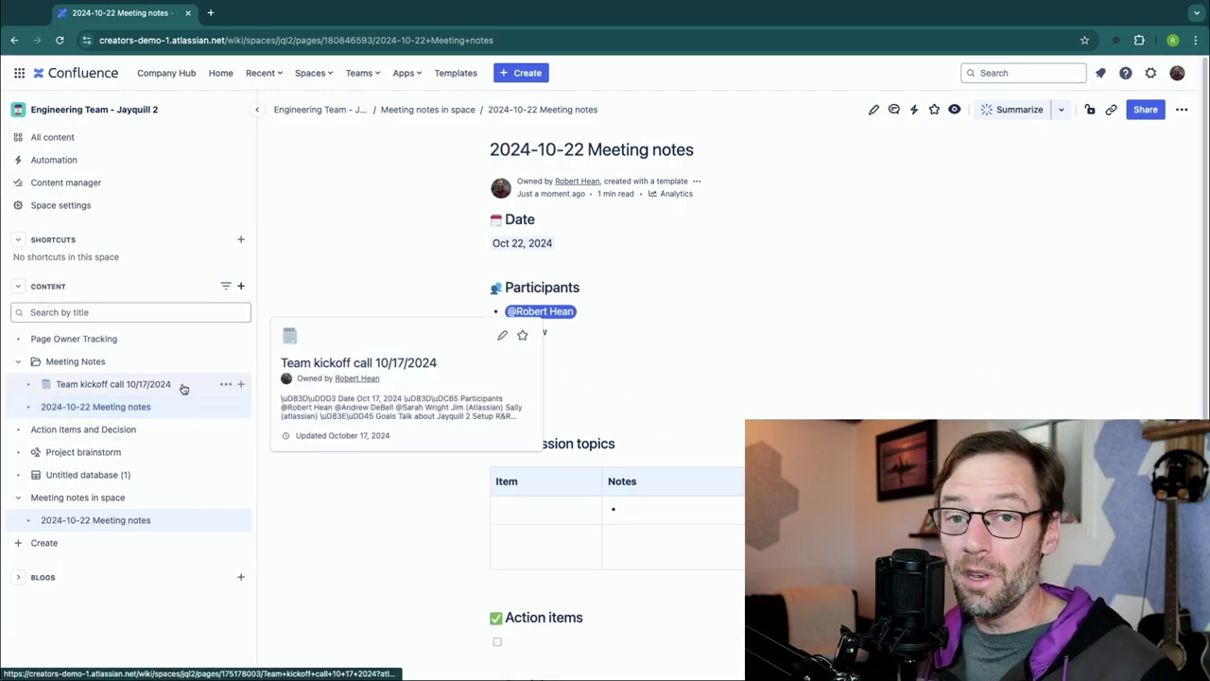
drag(162, 384, 116, 386)
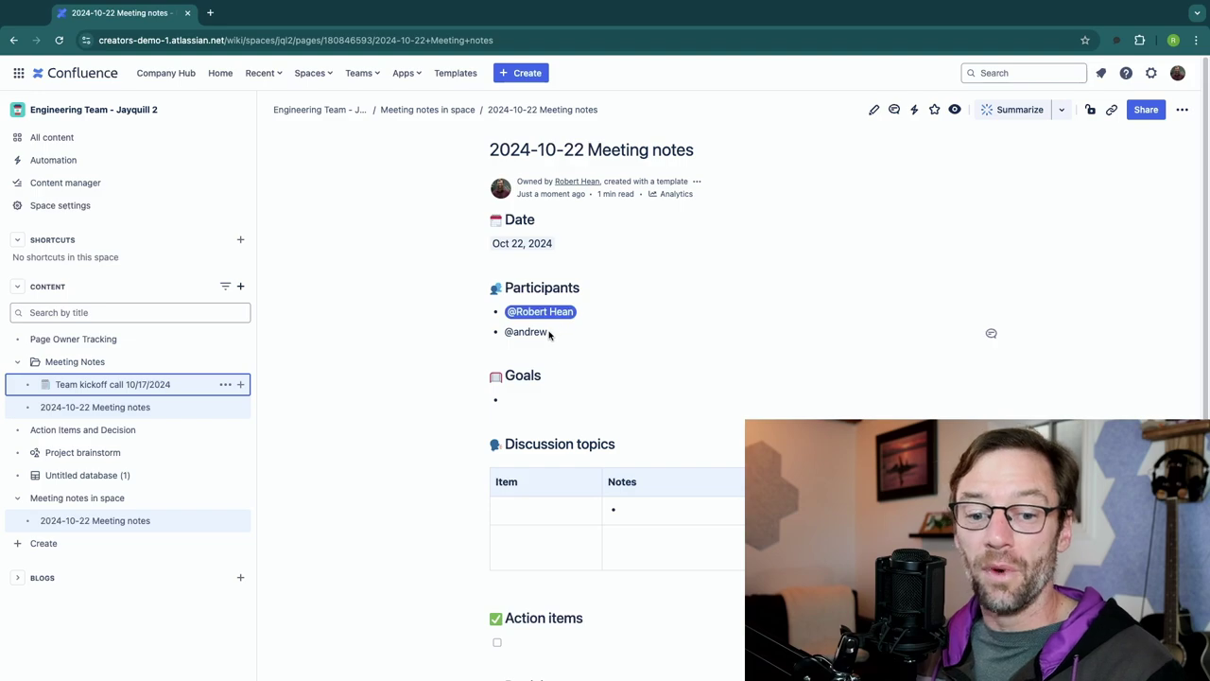
drag(543, 333, 530, 312)
click(541, 404)
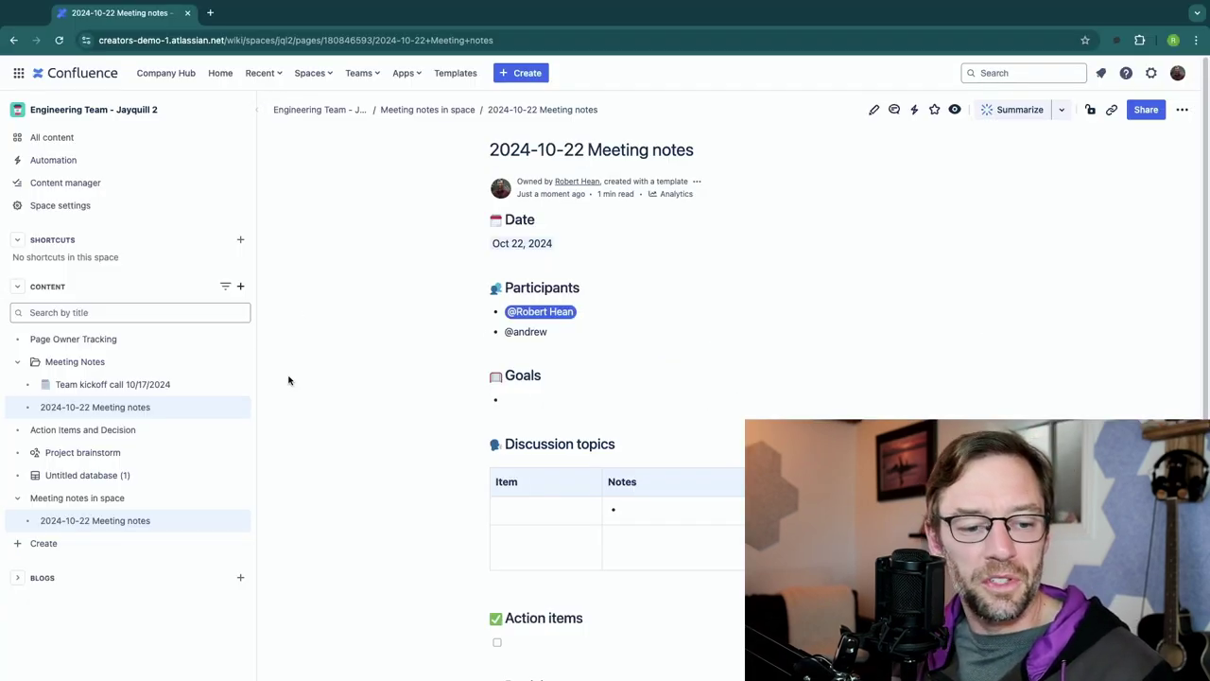
Open the Project brainstorm whiteboard and look over its Voting panel before closing it.
click(83, 452)
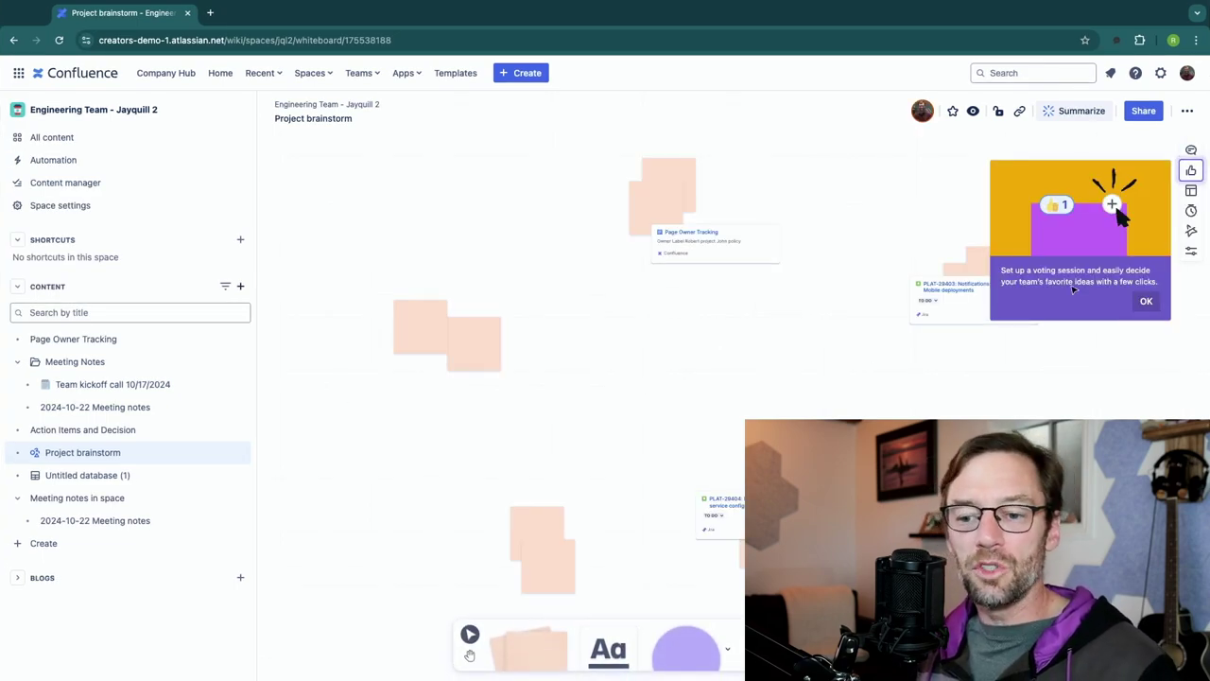
click(1048, 192)
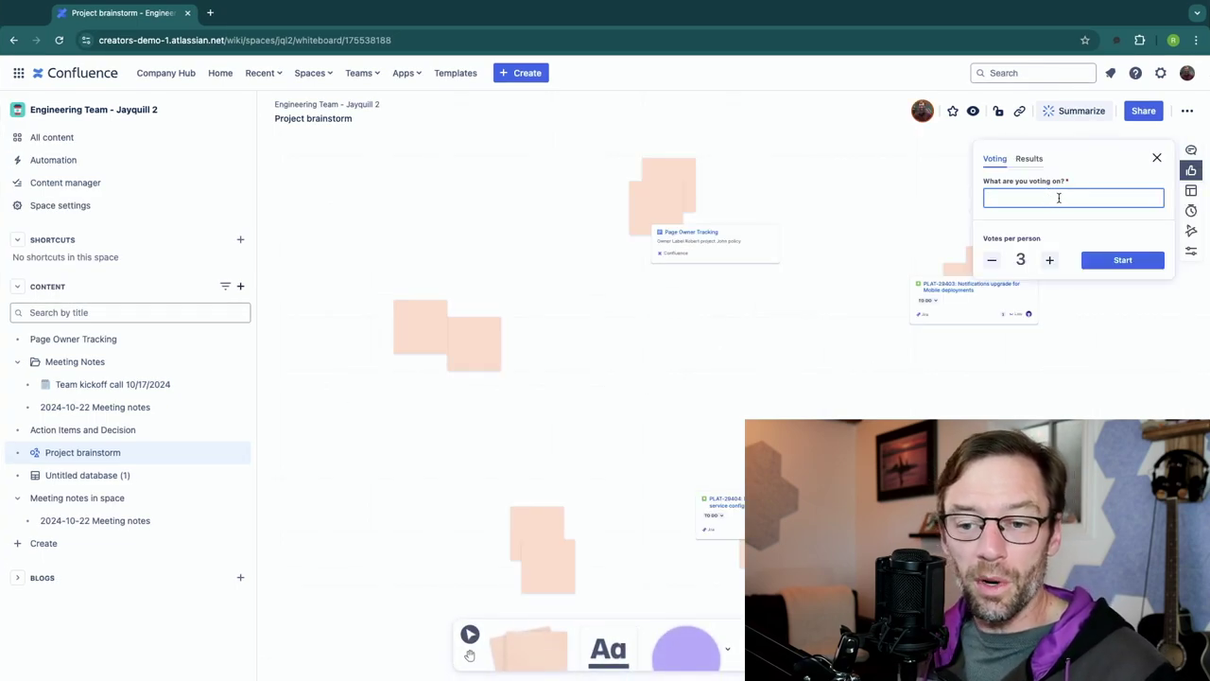
click(1026, 159)
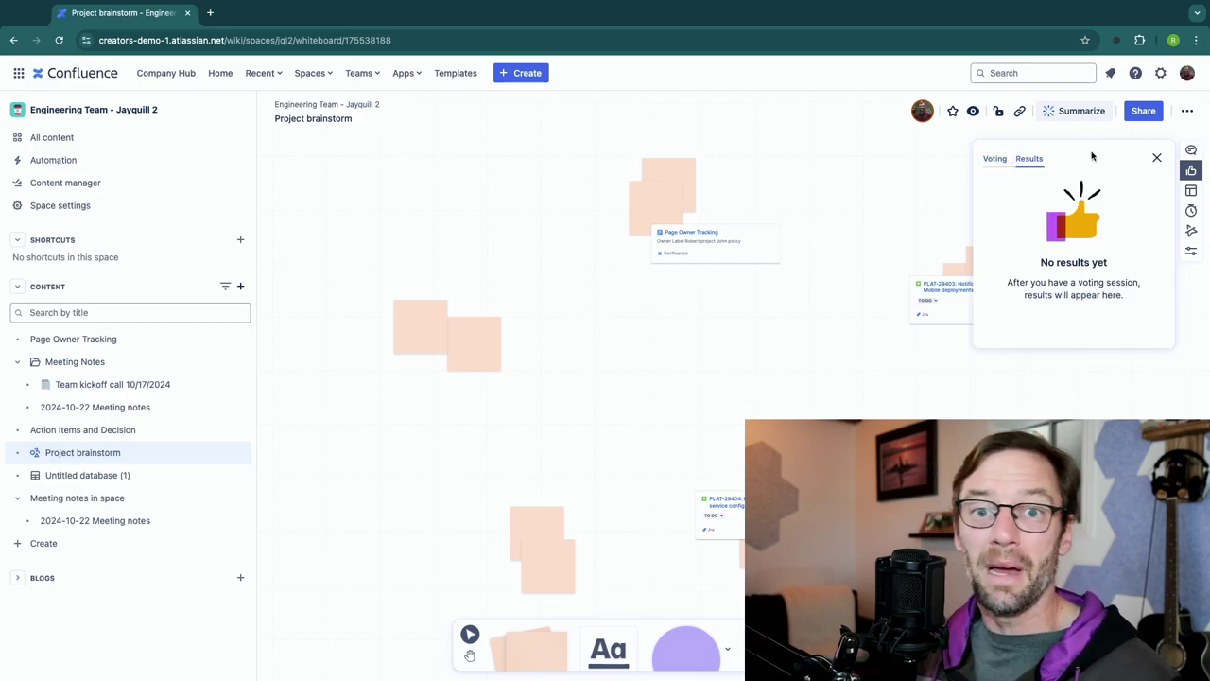
click(1155, 160)
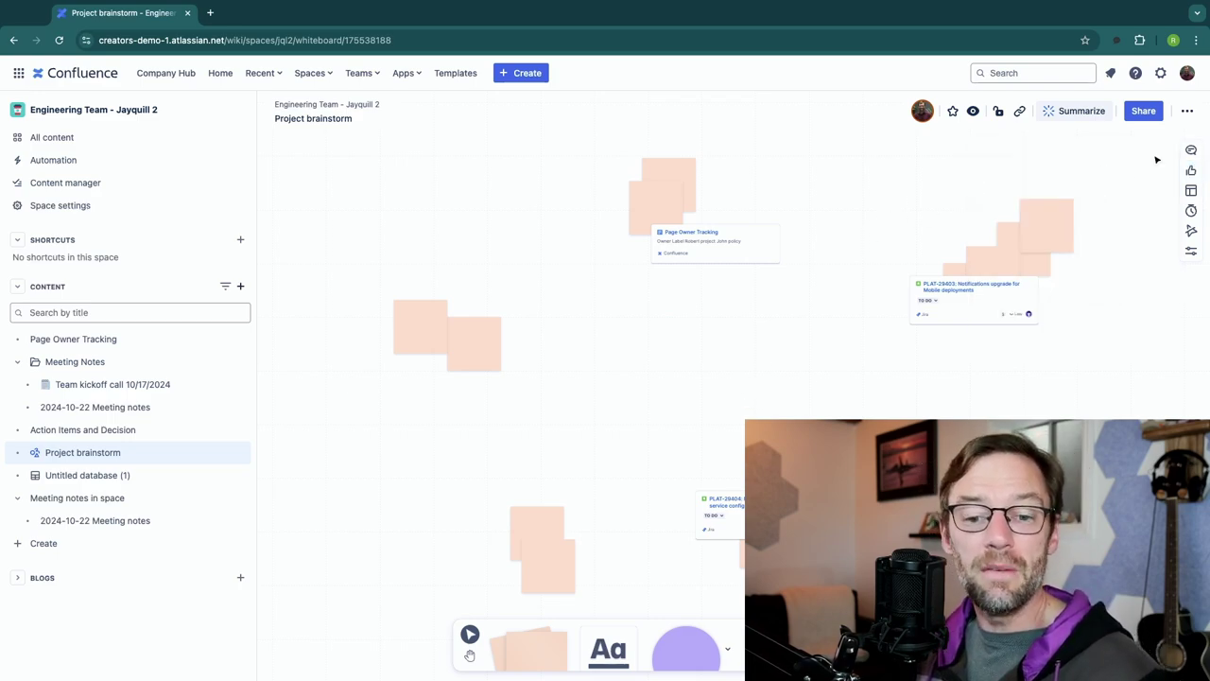
Rearrange the paired sticky notes so the right one sits under the left one.
drag(461, 362, 540, 355)
drag(445, 339, 458, 358)
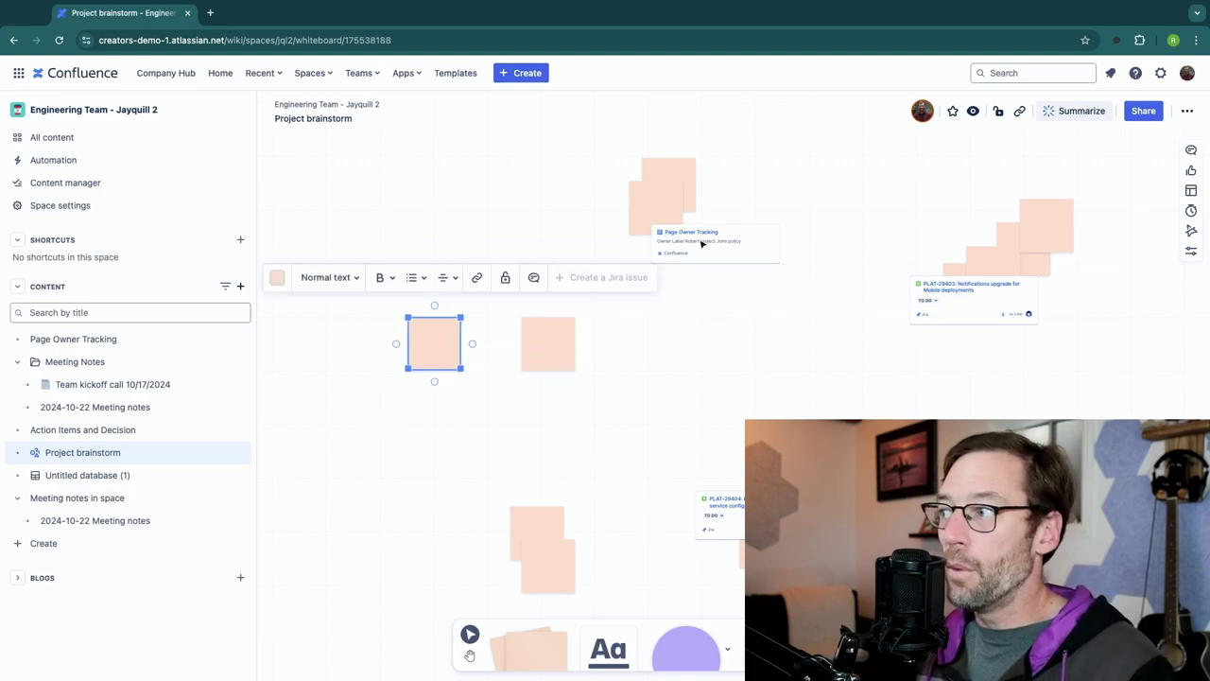
drag(545, 361, 468, 380)
click(424, 338)
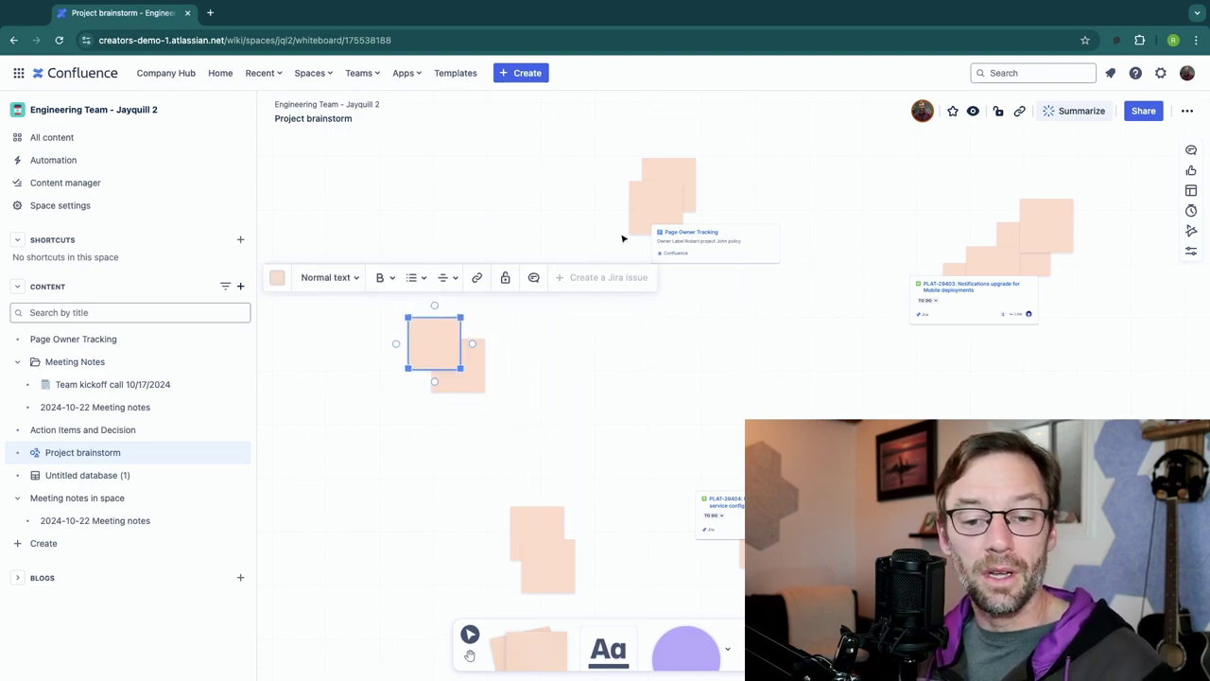
Reposition the Page Owner Tracking card and move the PLAT-29403 card onto the sticky note stack.
drag(724, 257, 777, 240)
click(746, 250)
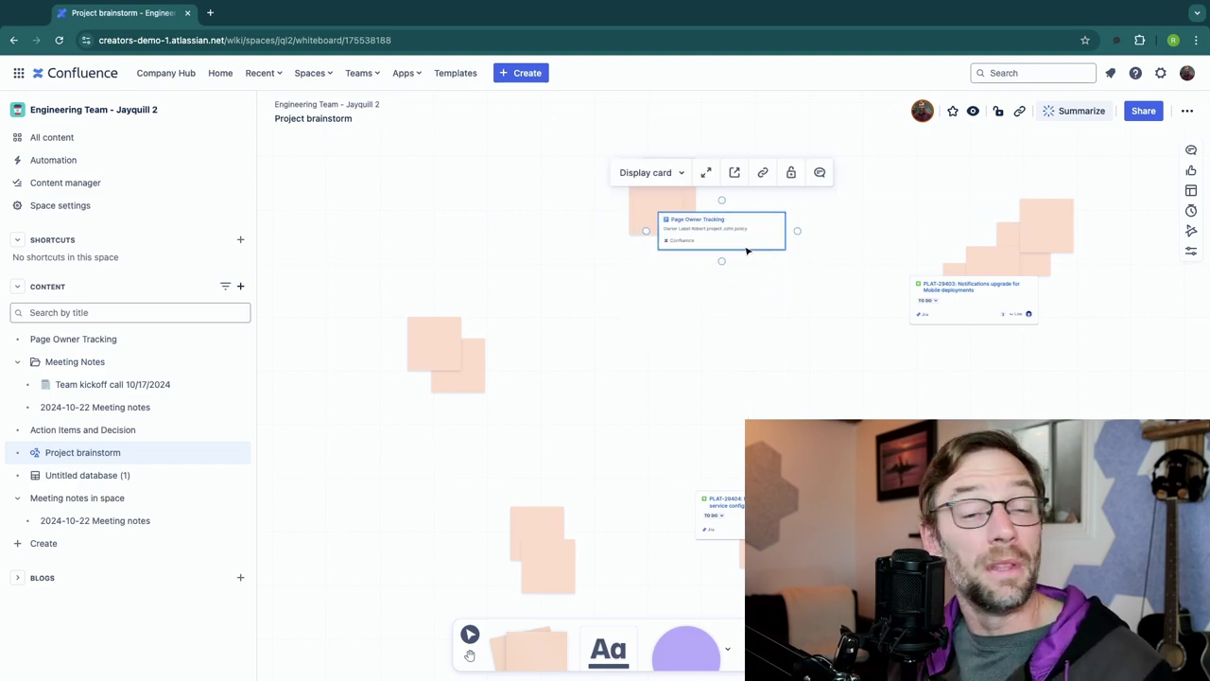
click(974, 325)
drag(975, 325, 1057, 293)
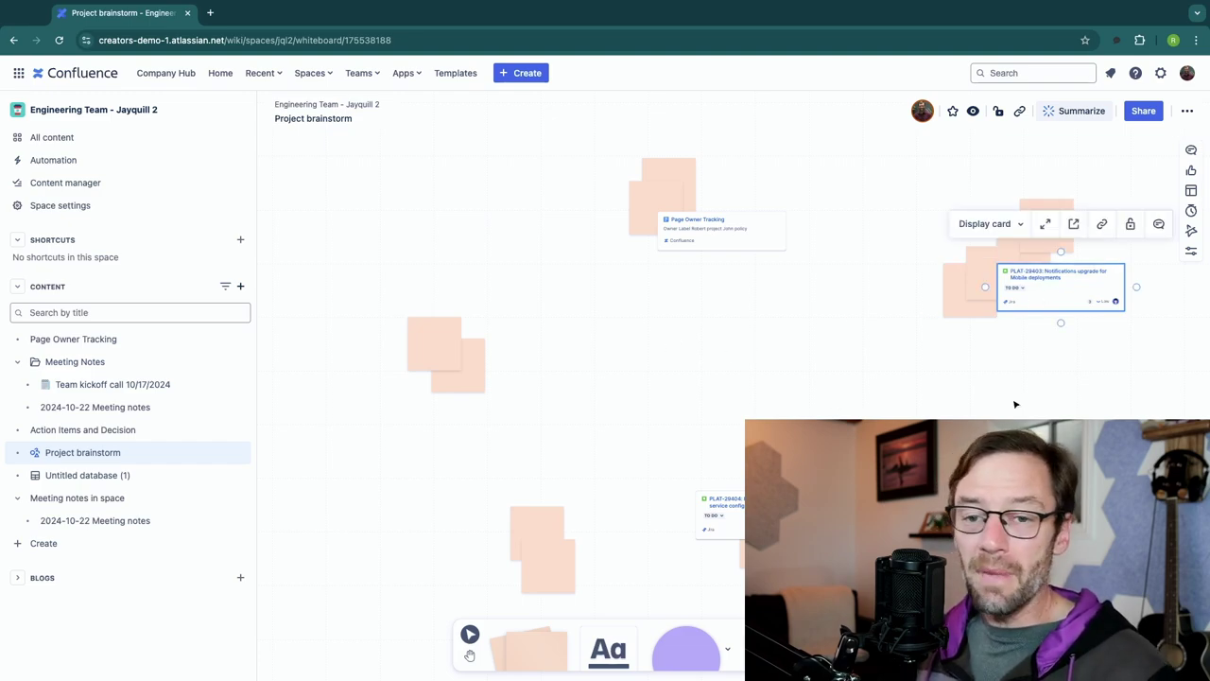
click(613, 281)
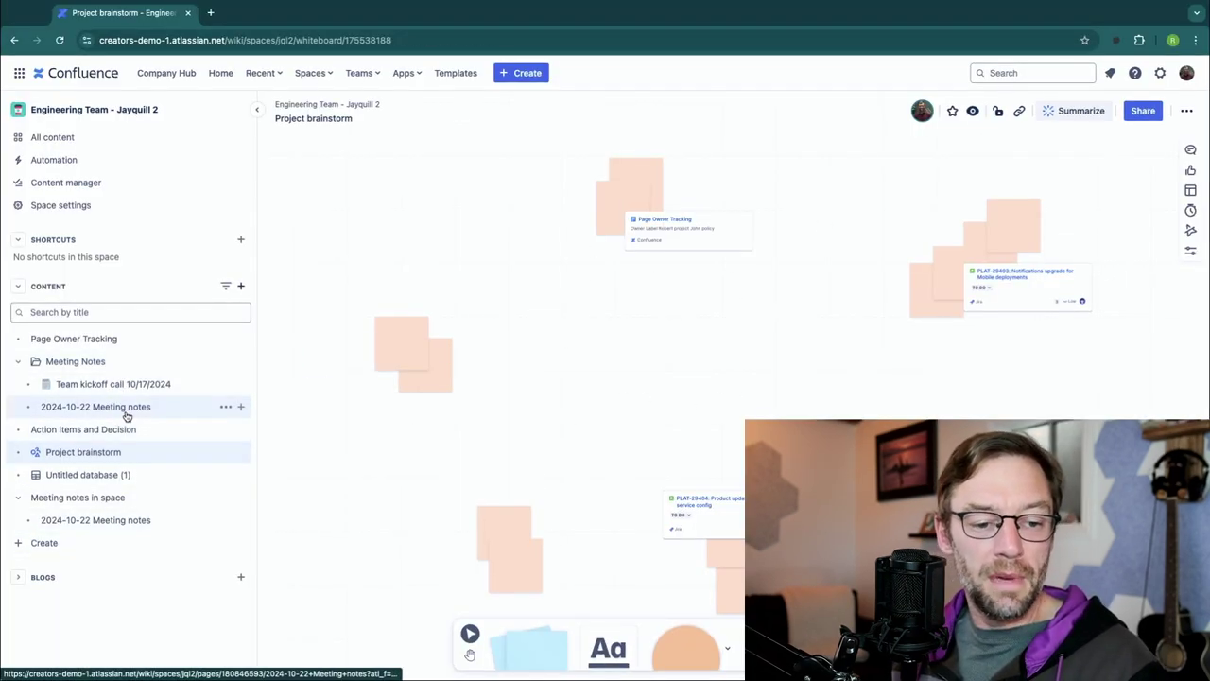
Edit 2024-10-22 Meeting notes and turn the empty Goals bullet into a blank line.
click(124, 414)
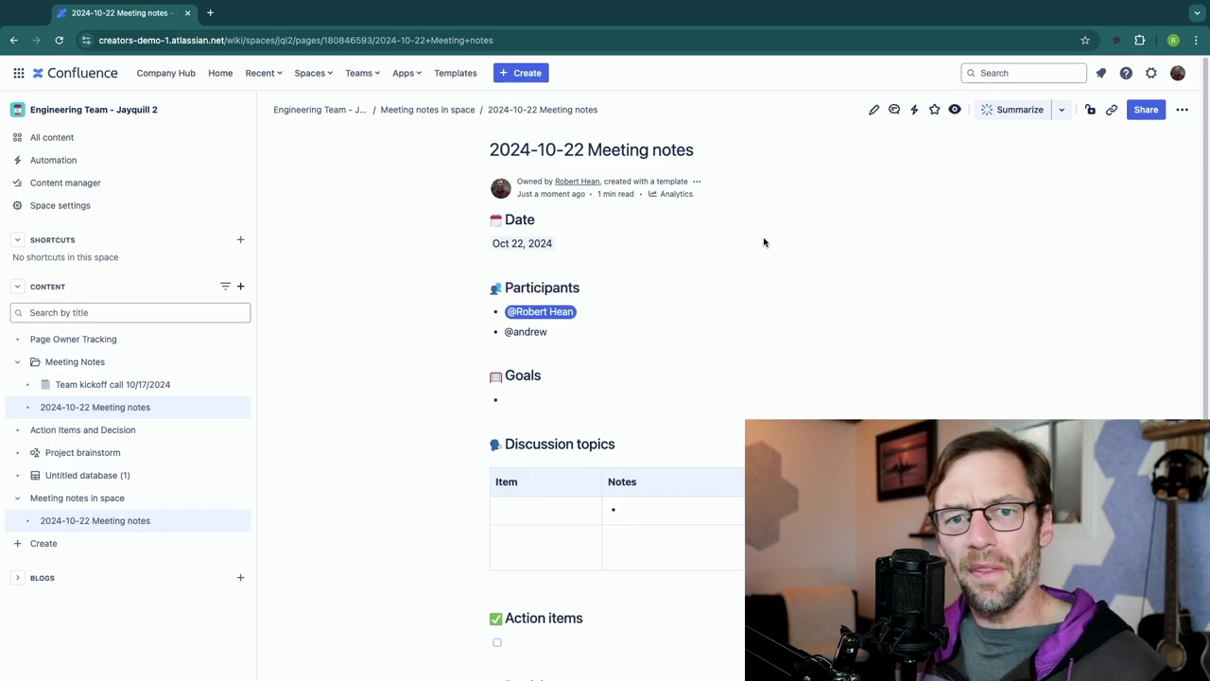
click(875, 110)
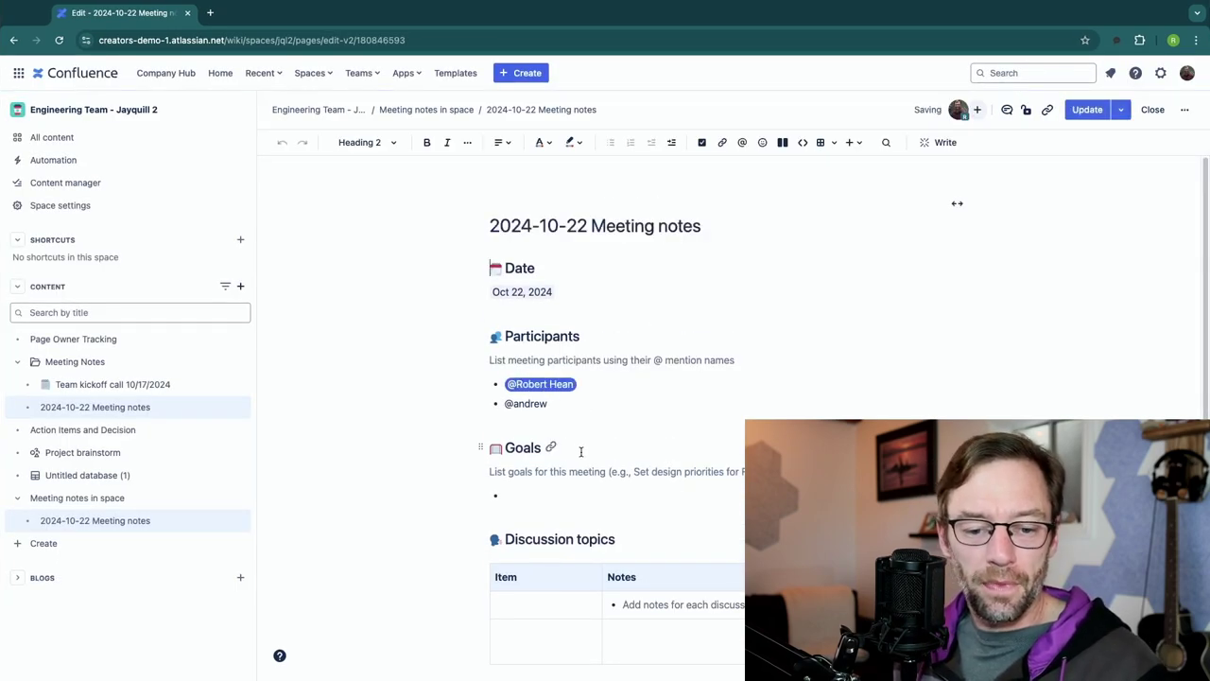
click(622, 495)
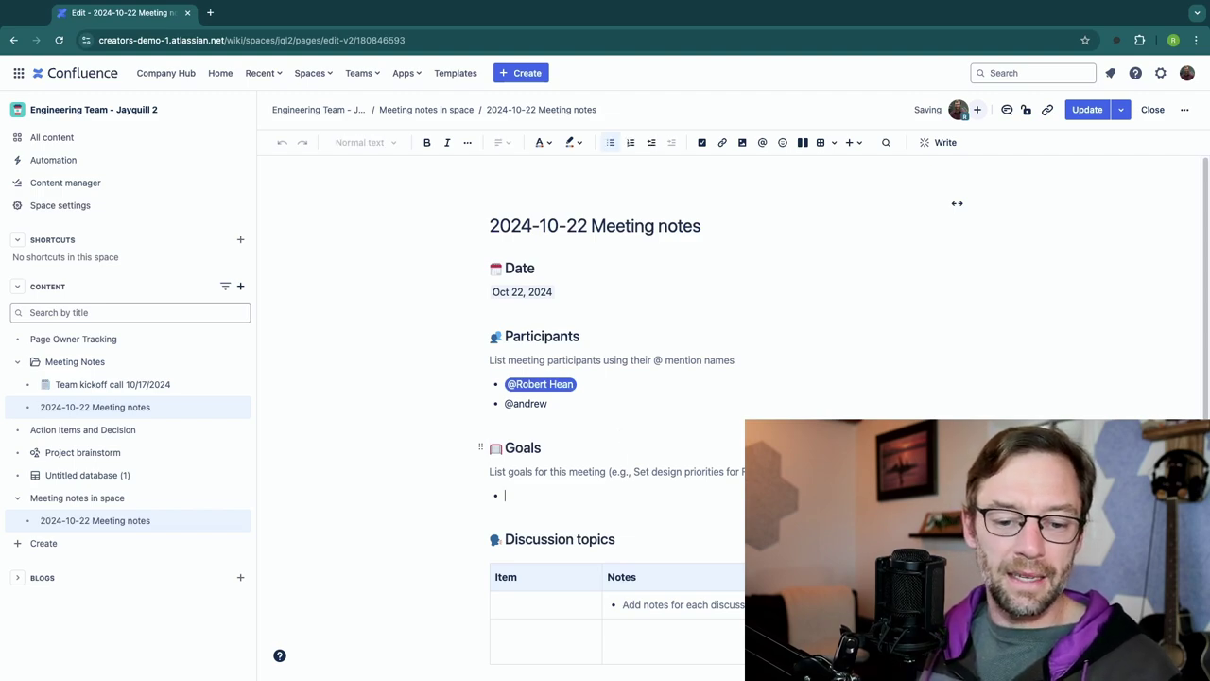
key(Return)
key(Return)
click(495, 517)
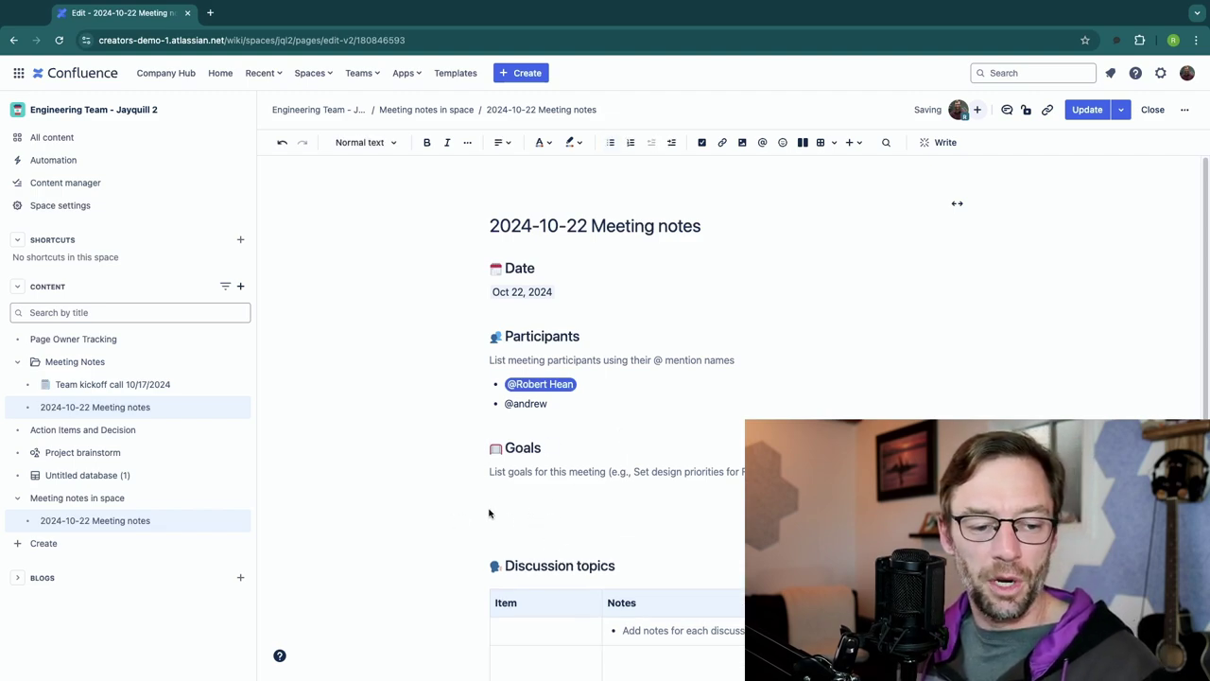
Copy the Project brainstorm whiteboard link and paste it below Goals.
click(123, 458)
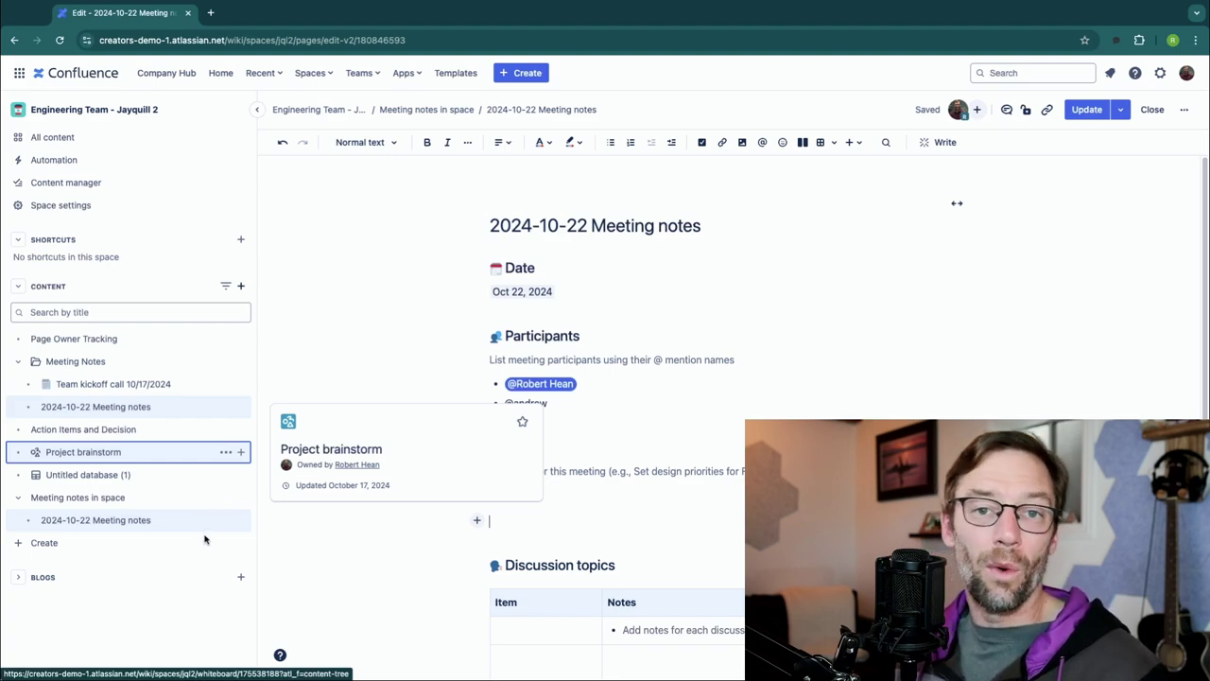
click(610, 511)
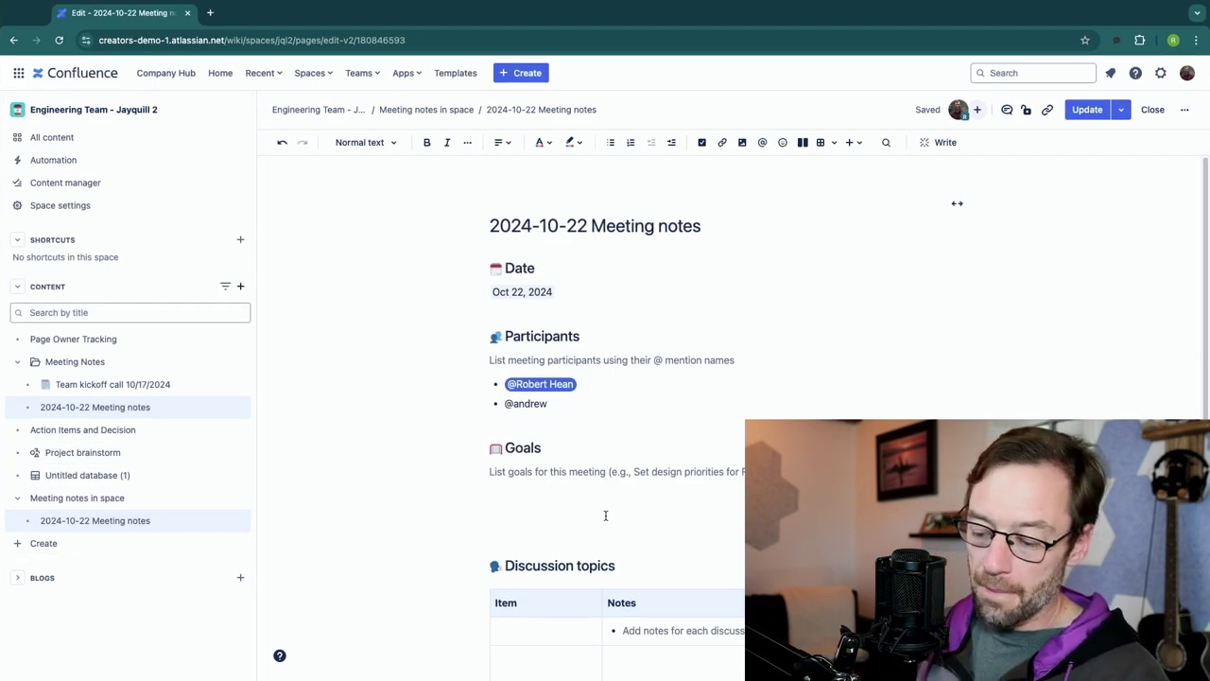
key(ctrl+v)
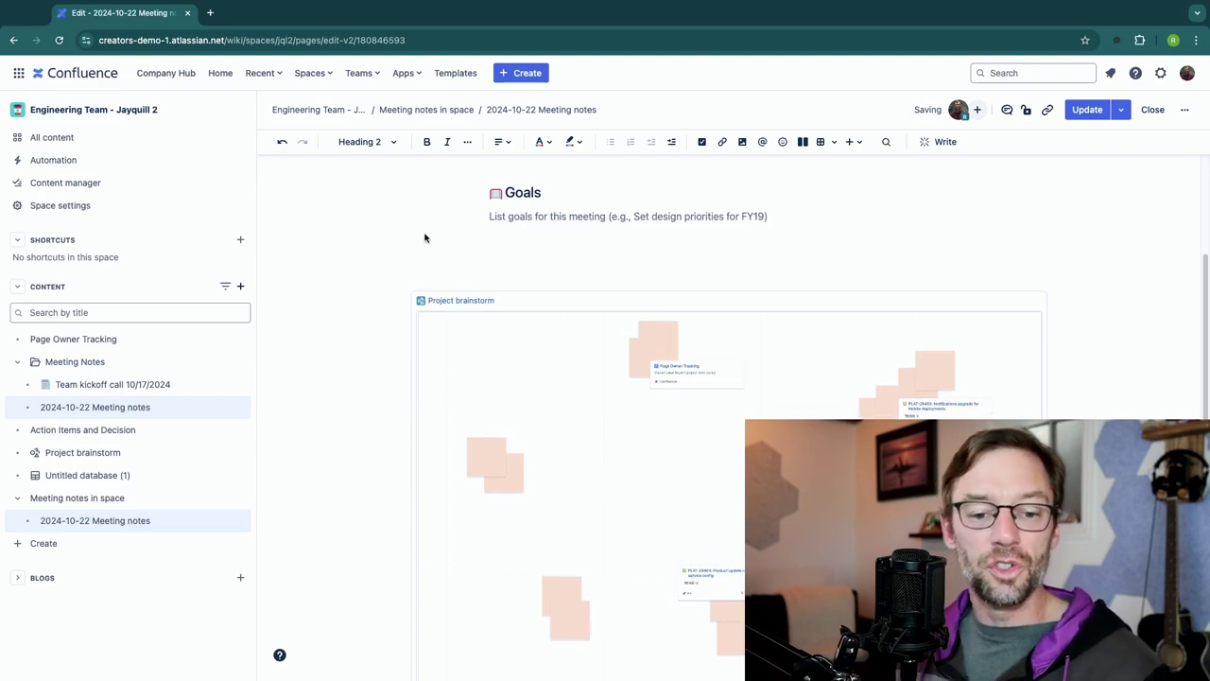
Pan the pasted whiteboard and briefly open Page Owner Tracking before returning to the editor.
drag(677, 436, 721, 404)
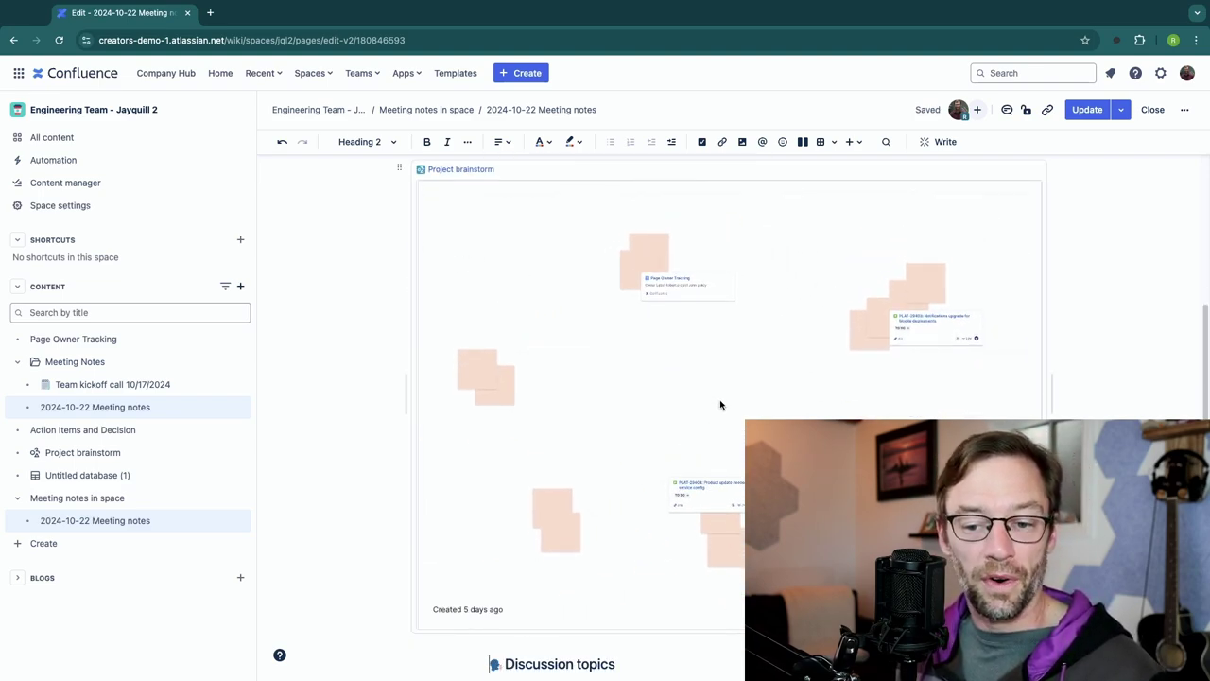
click(673, 279)
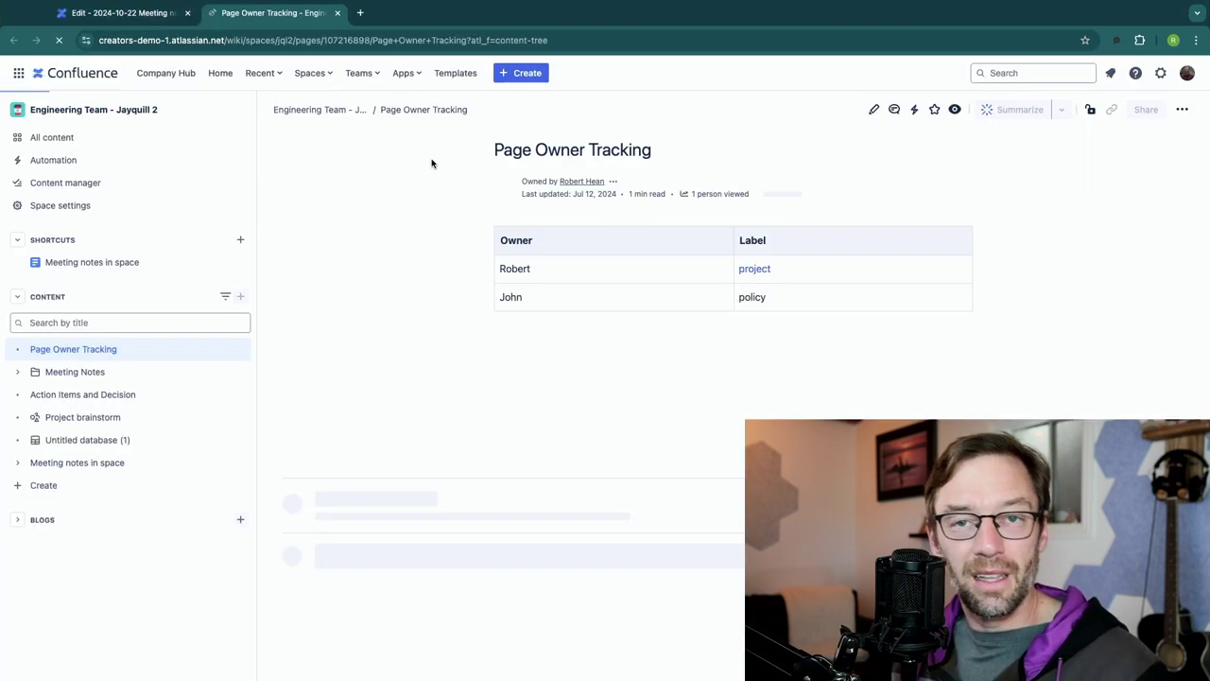
click(156, 13)
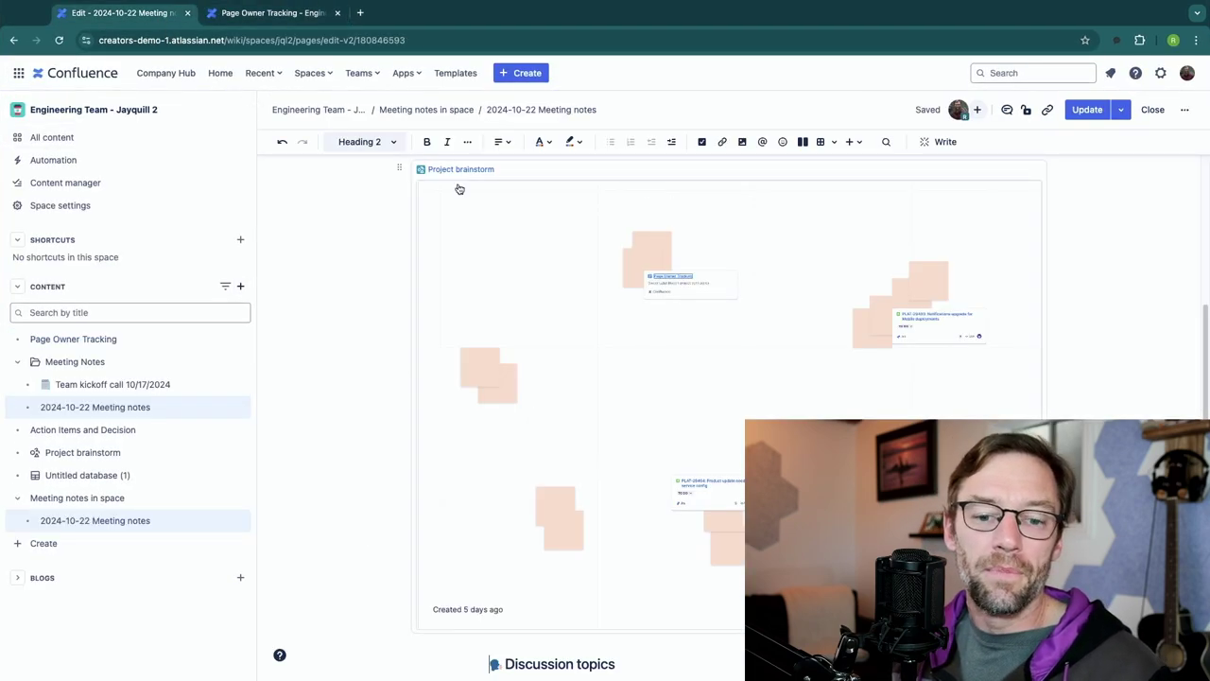
Switch the whiteboard to an inline link, then URL view, then back to an embed.
click(563, 172)
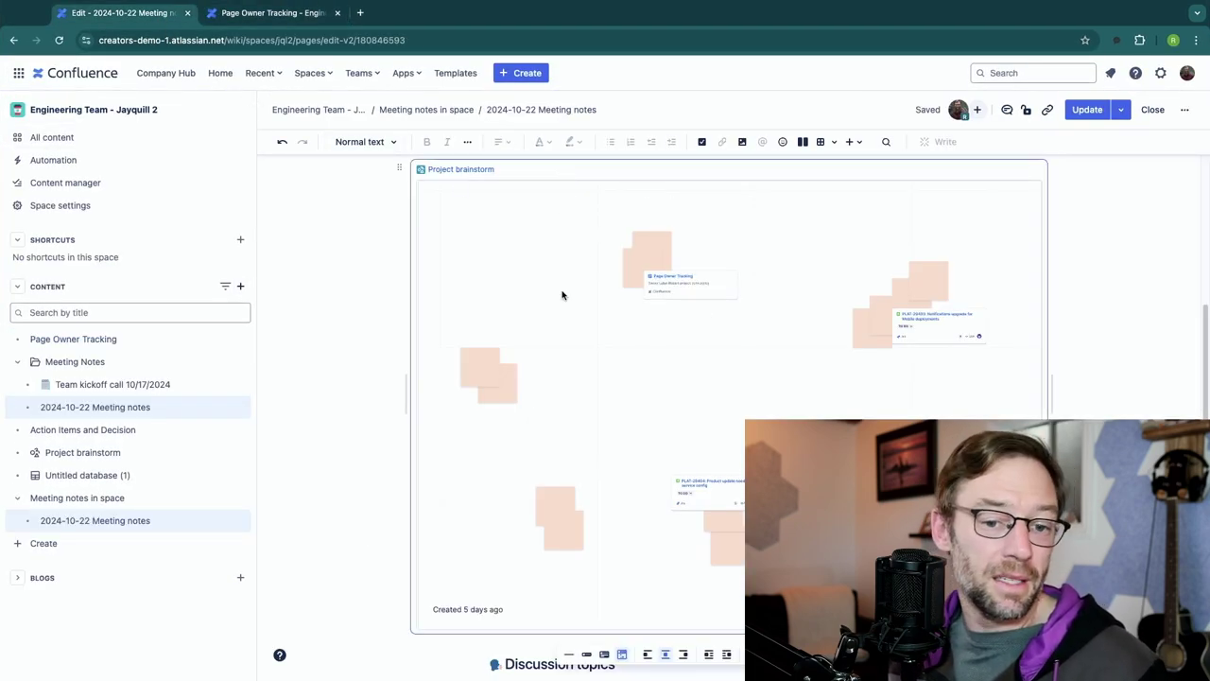
click(586, 654)
mouse_move(545, 235)
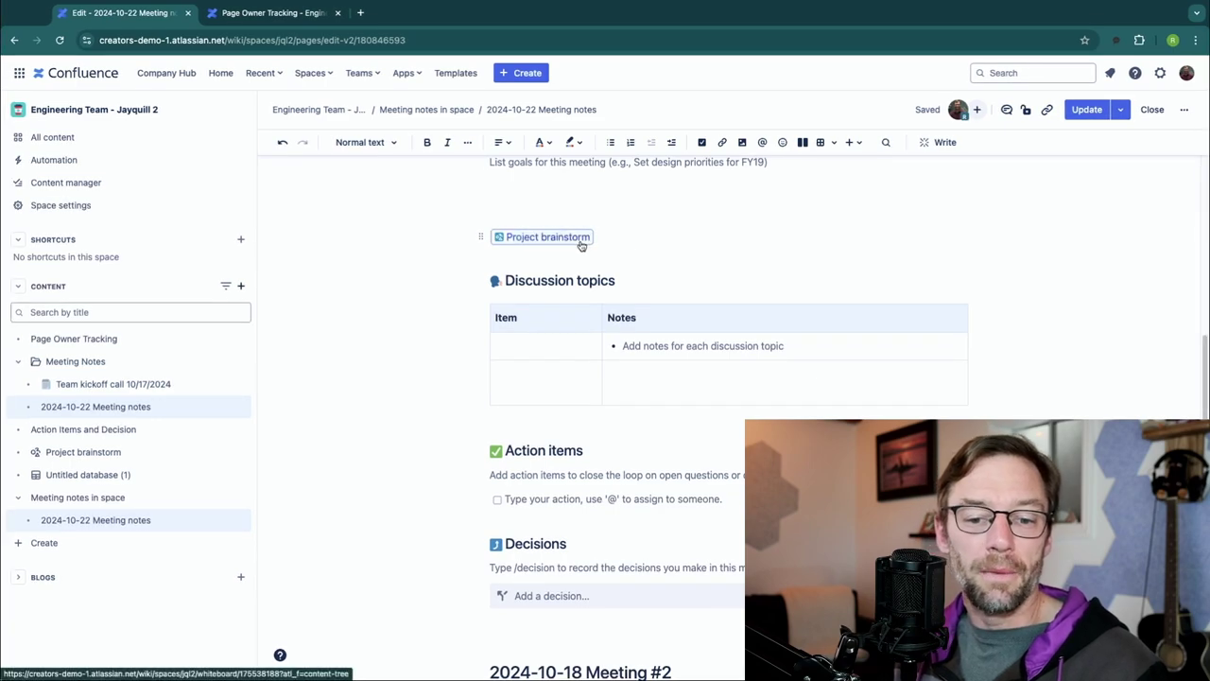
click(575, 238)
click(422, 260)
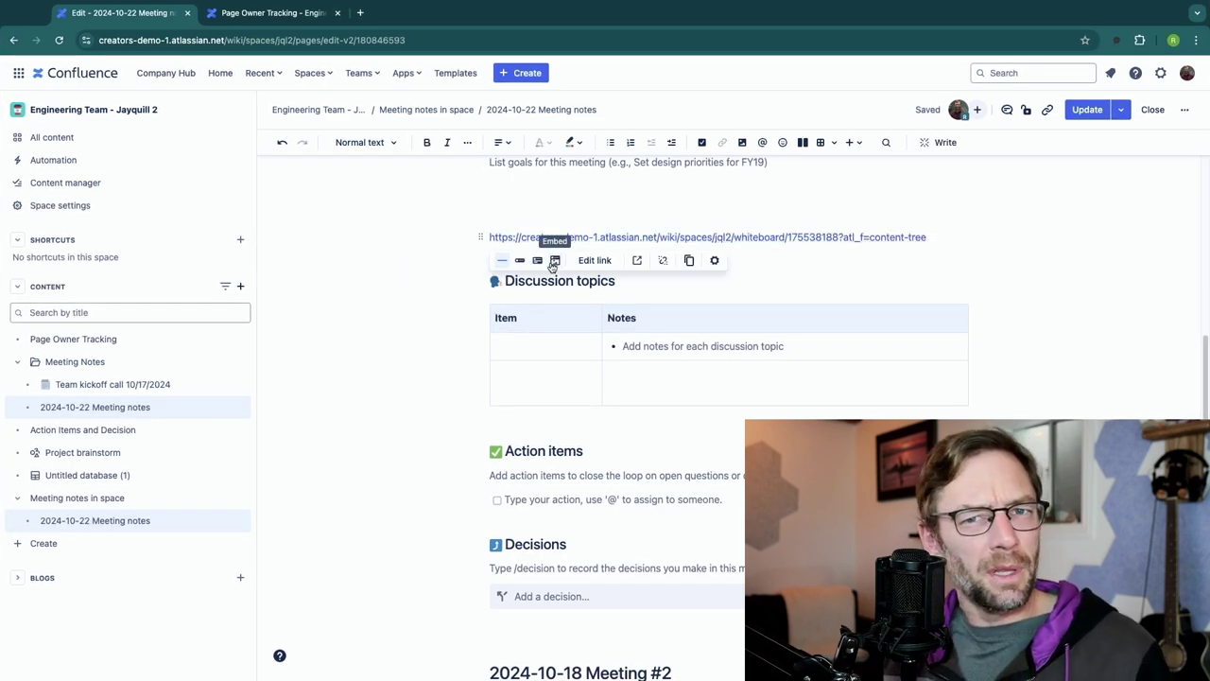
click(554, 261)
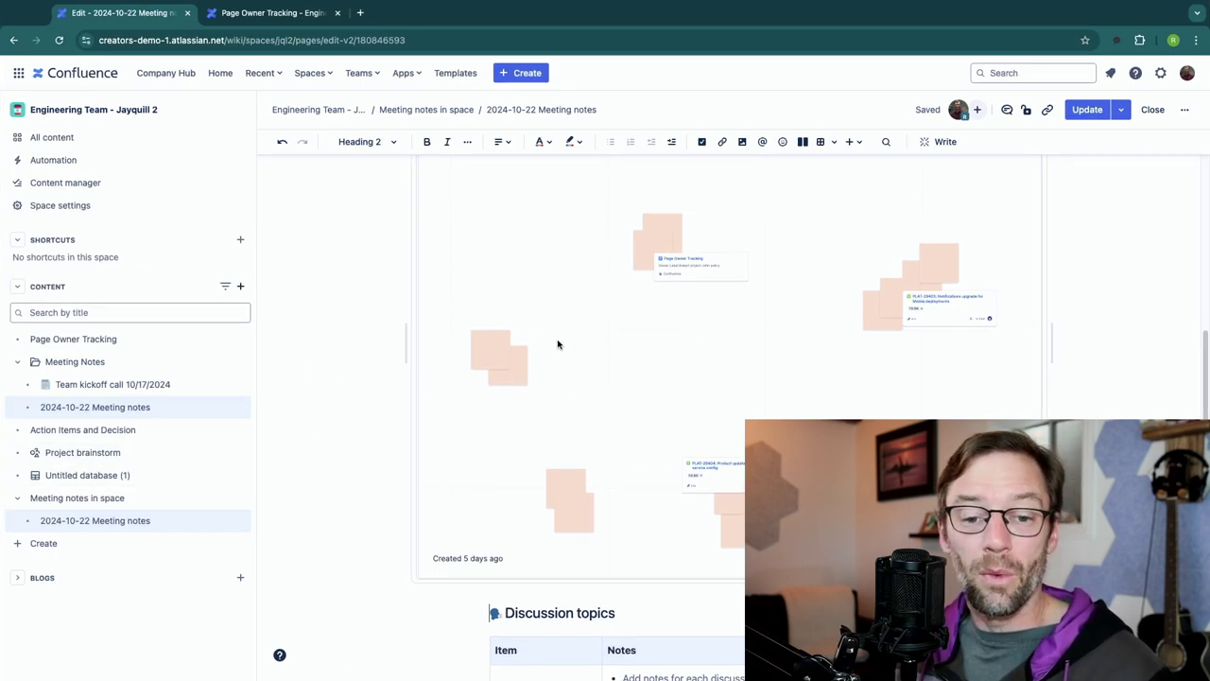
Scroll the personal space overview to find Project example in the content tree.
scroll(373, 399, up, 1)
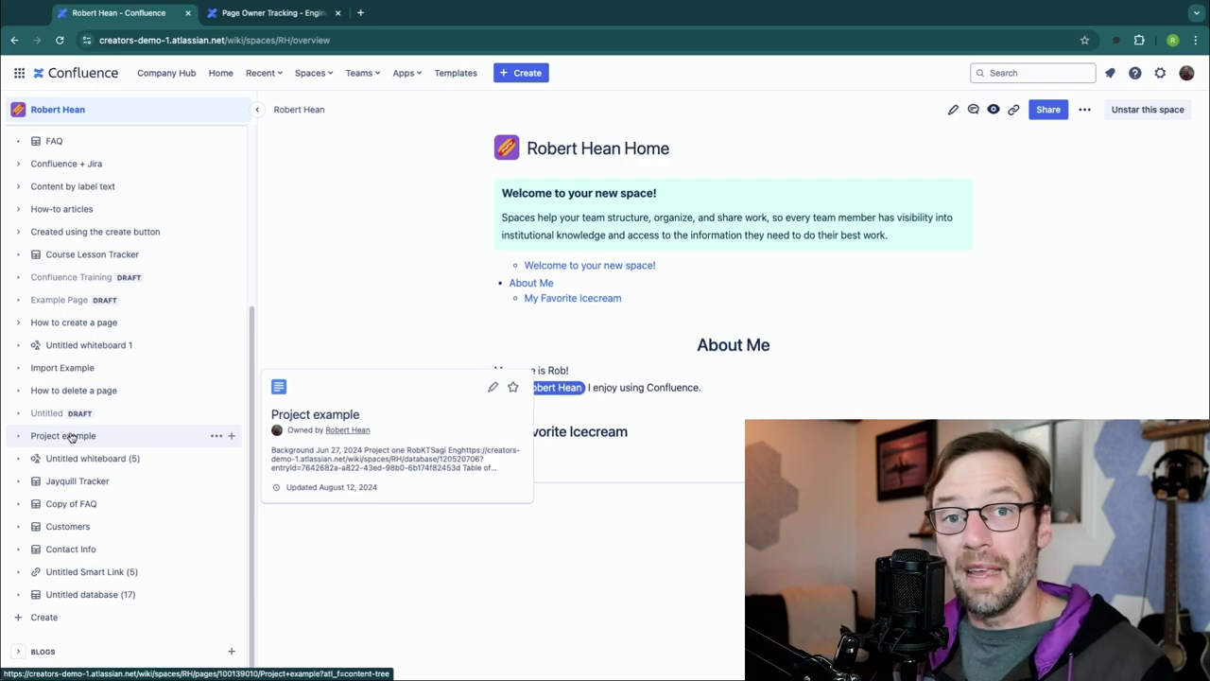
Use Project example's Move dialog to send it to Engineering Team - Jayquill 2 under Page Owner Tracking.
click(216, 437)
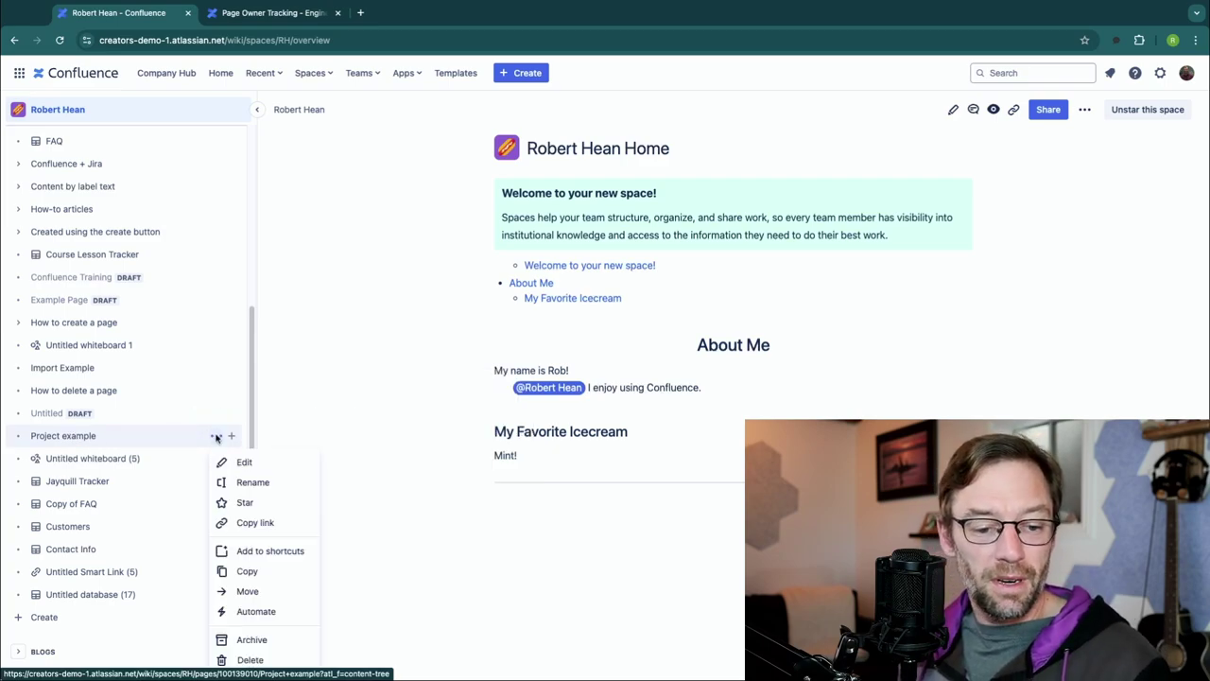
click(288, 591)
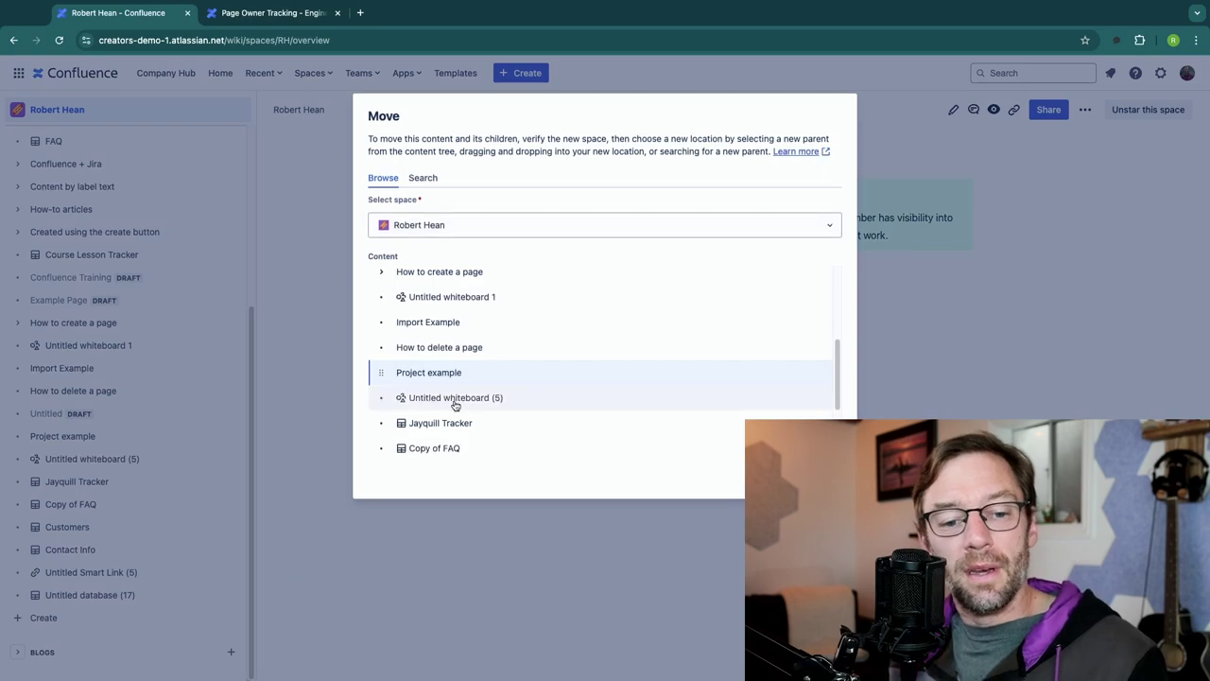
click(535, 225)
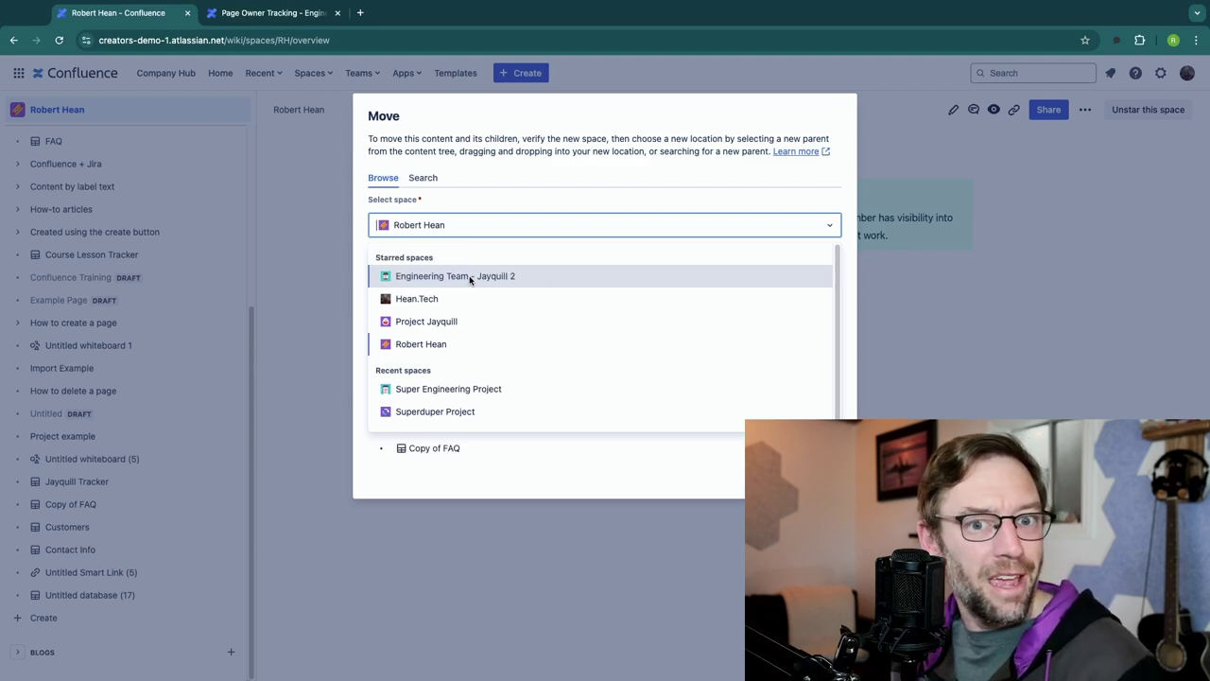
click(562, 281)
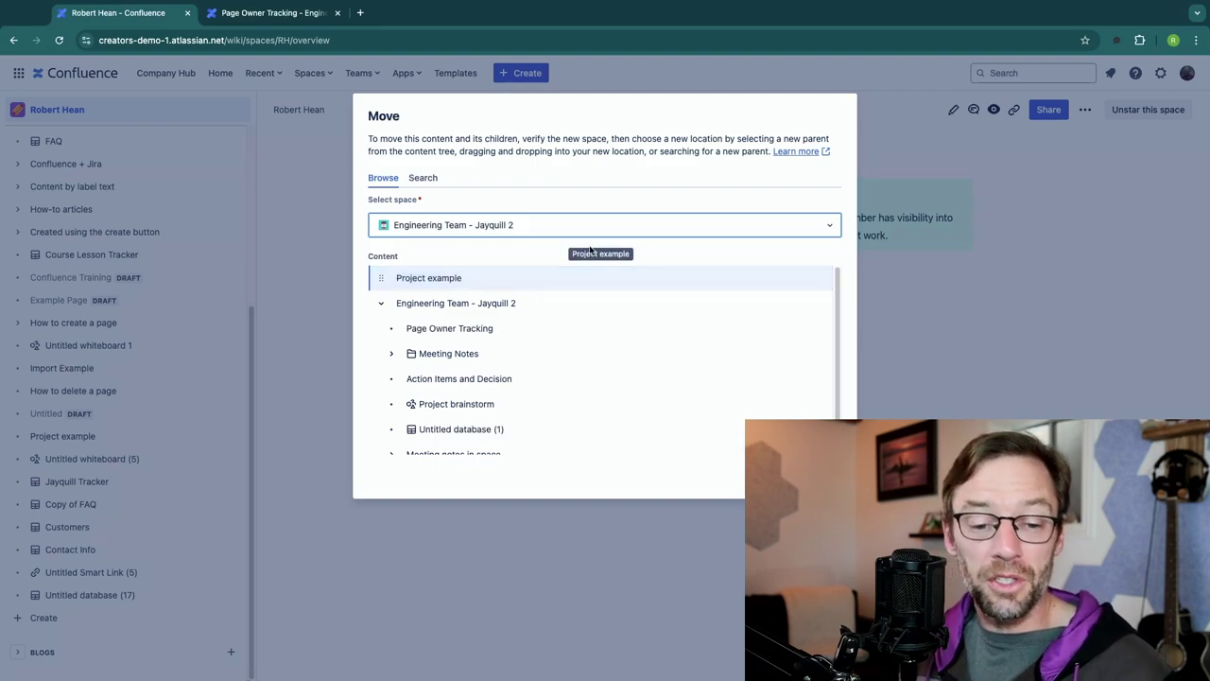
drag(373, 278, 455, 333)
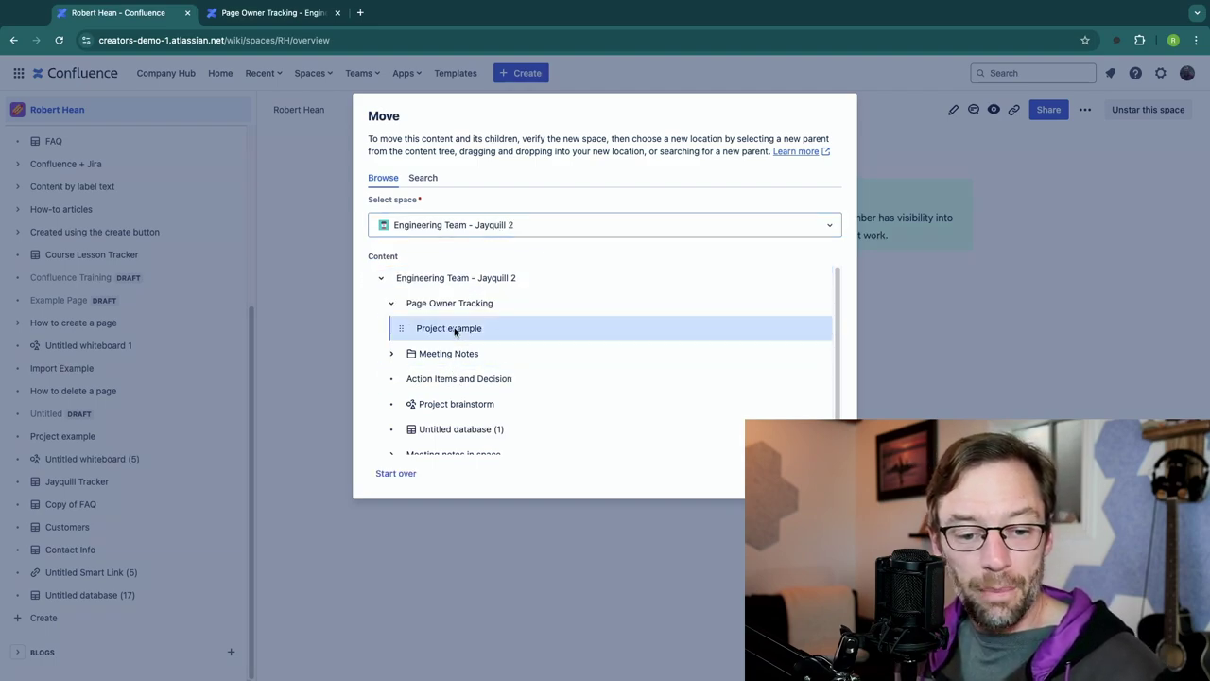
click(811, 472)
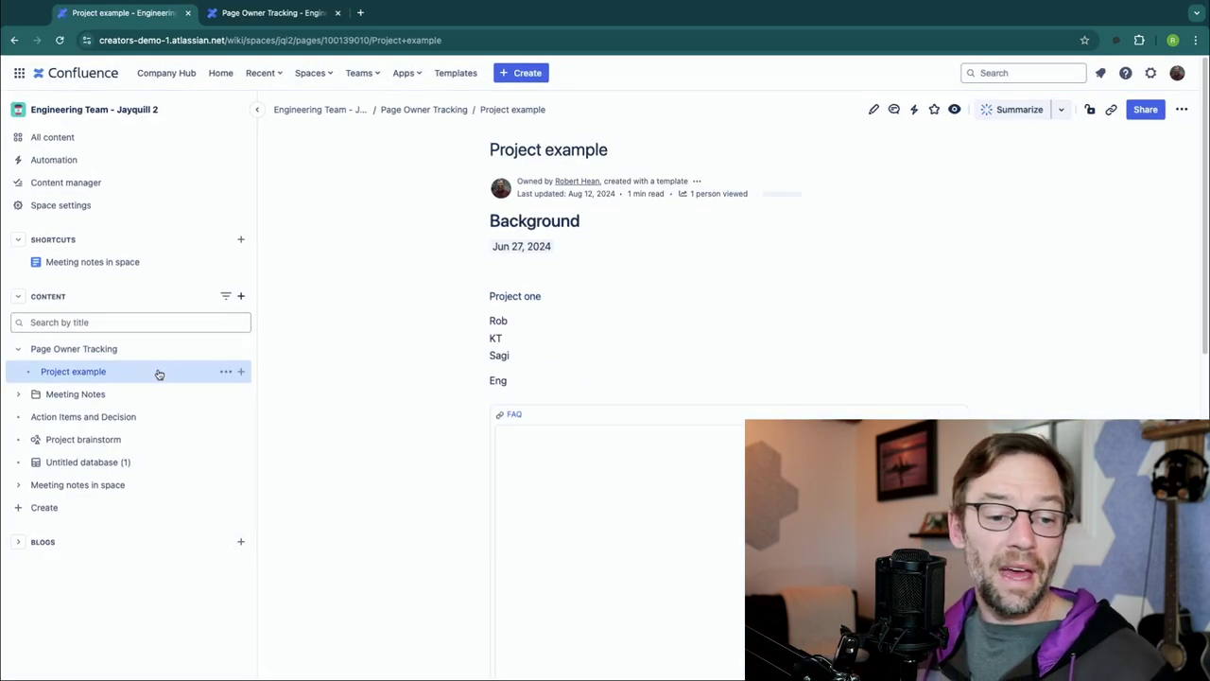
Highlight the page's web address and some page text, then clear both selections.
mouse_move(171, 357)
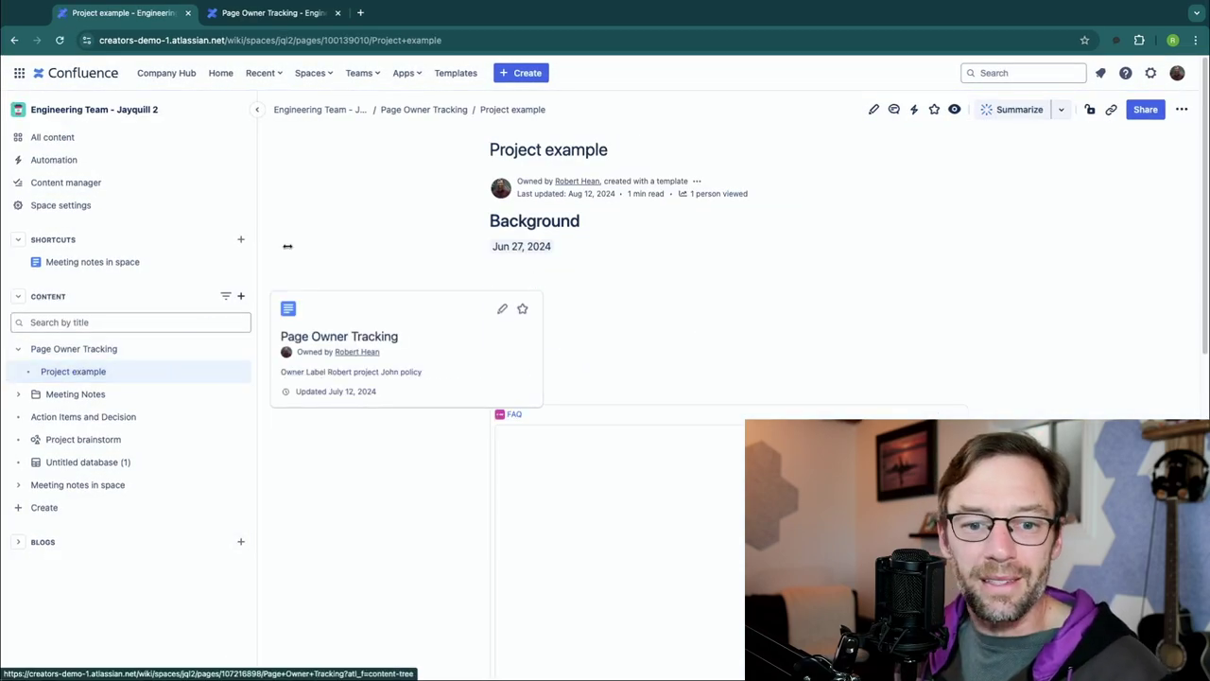
key(ctrl+l)
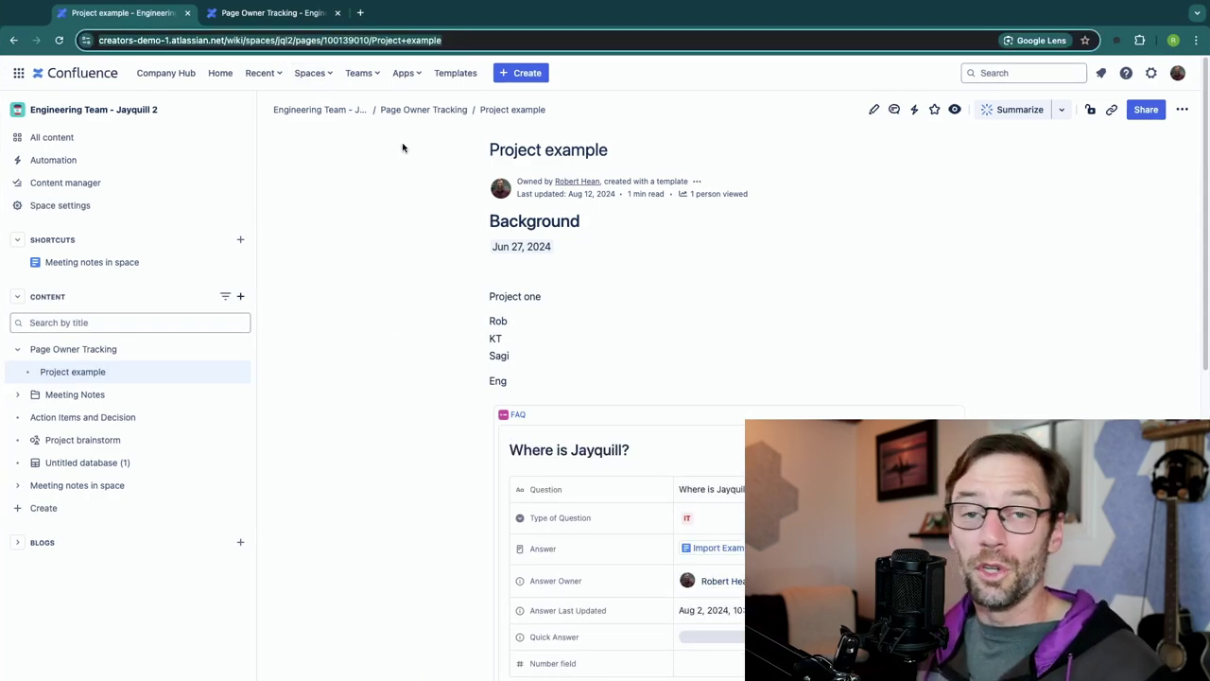
click(389, 39)
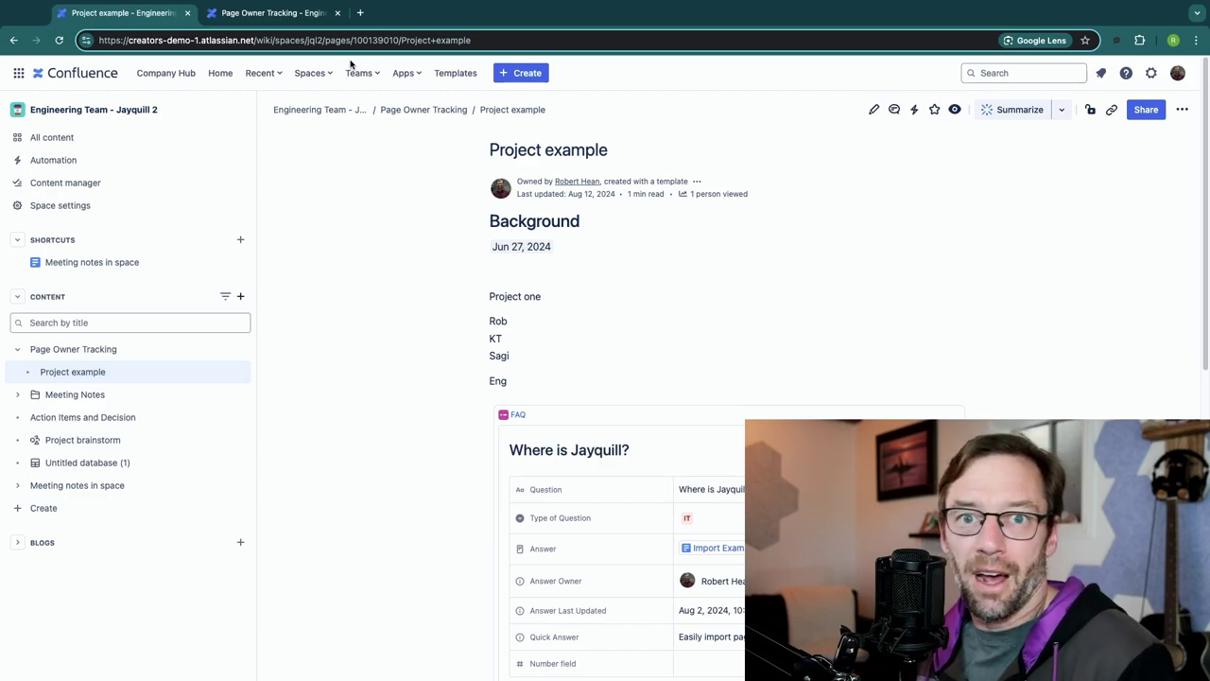
mouse_move(436, 155)
mouse_down()
mouse_move(515, 383)
mouse_move(572, 201)
mouse_move(453, 173)
mouse_up()
click(347, 247)
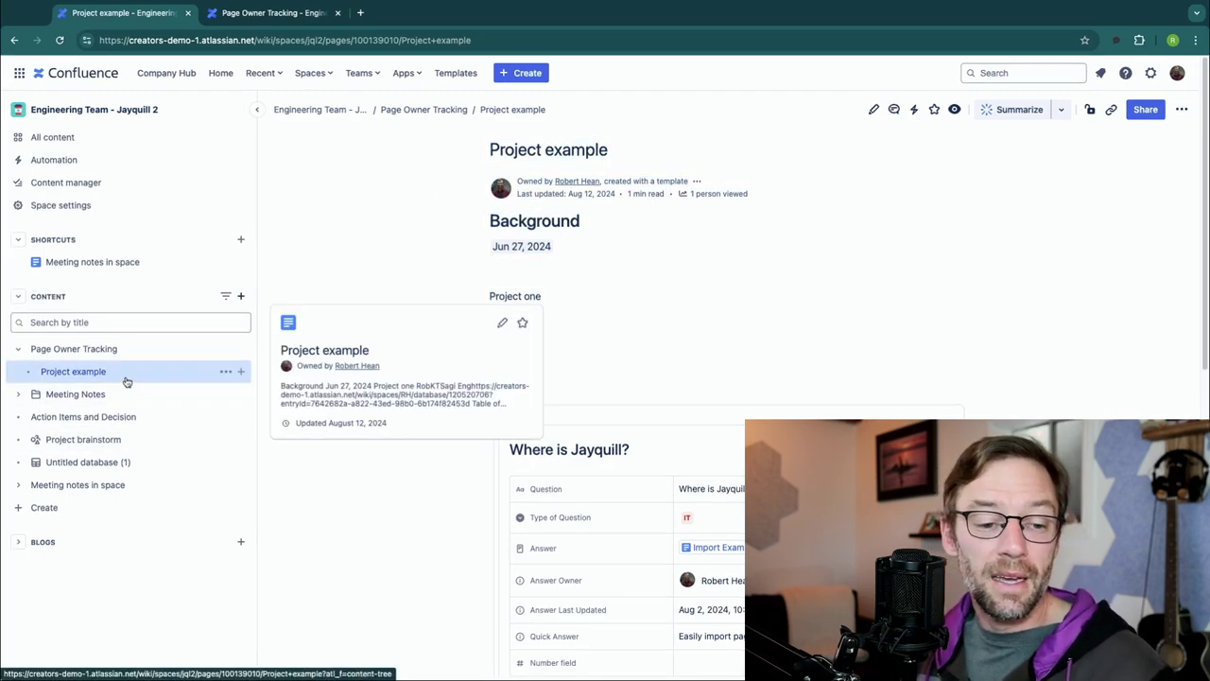
Drag Project example in the sidebar tree onto Action Items and Decision.
drag(128, 378, 132, 420)
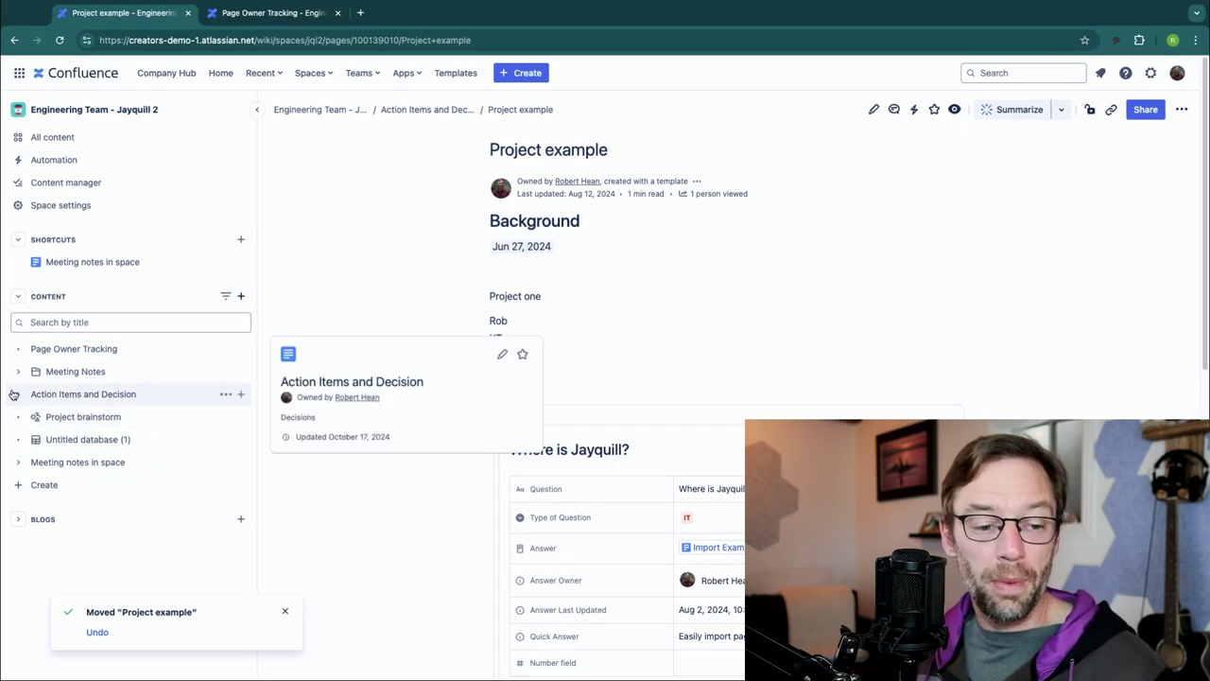
mouse_move(118, 421)
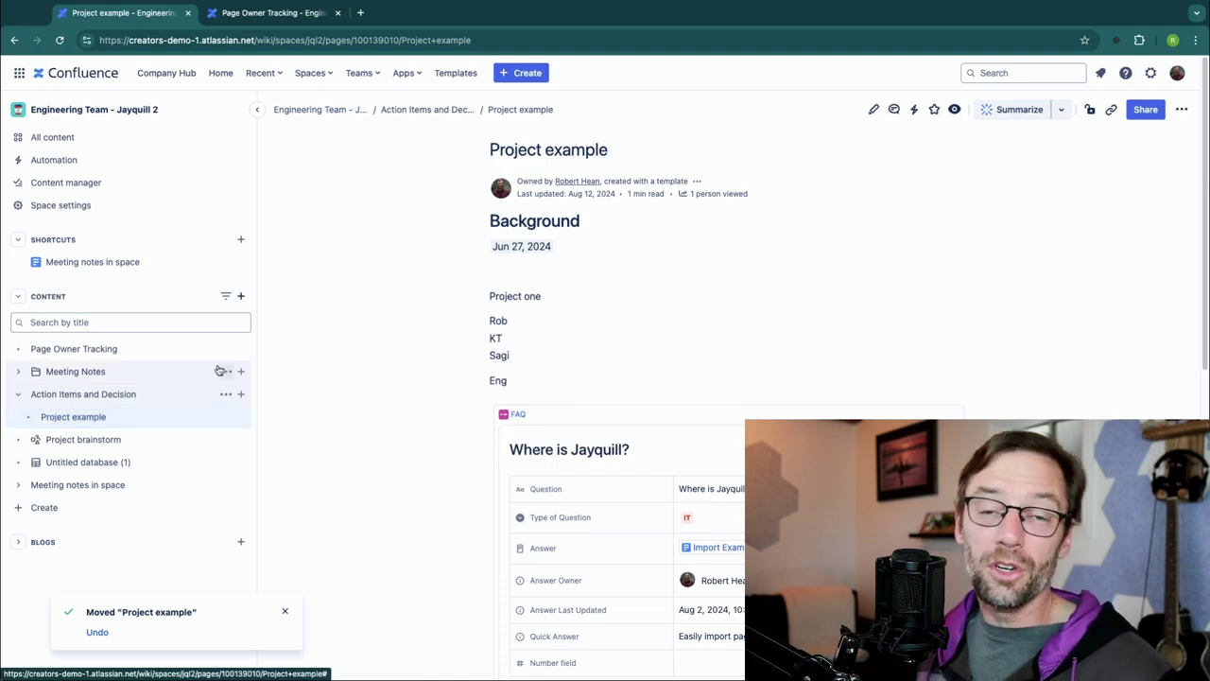
mouse_move(184, 365)
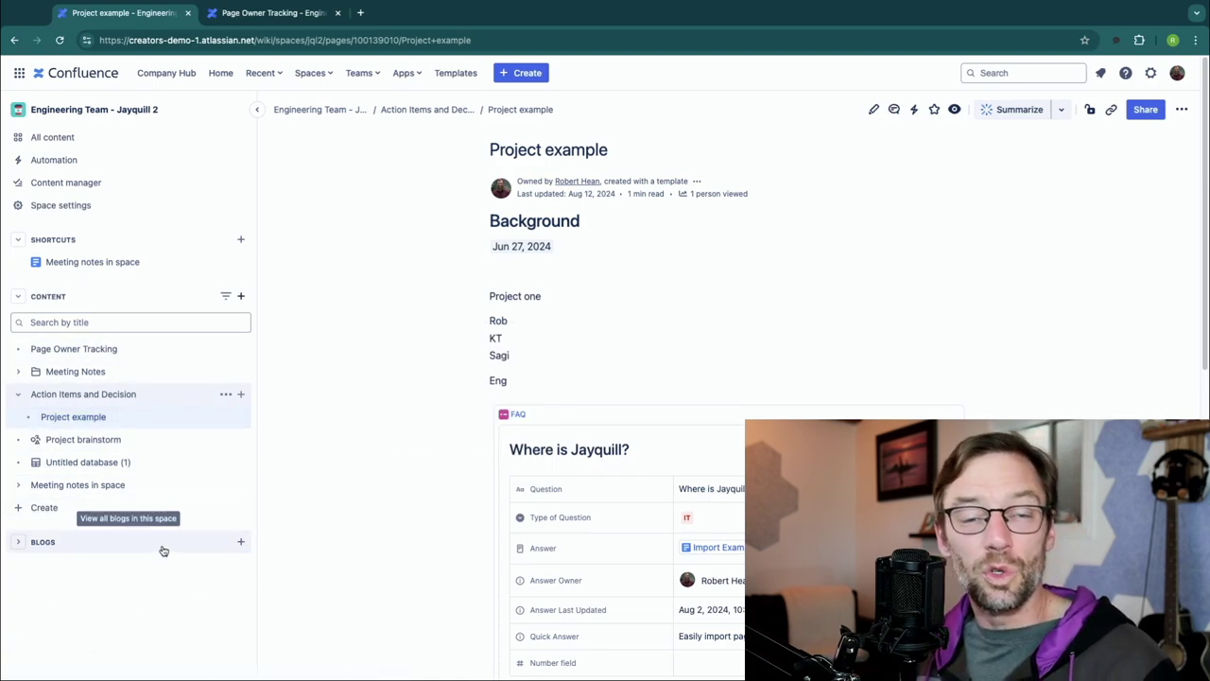
Open Page Owner Tracking from the Engineering Team sidebar tree.
mouse_move(189, 487)
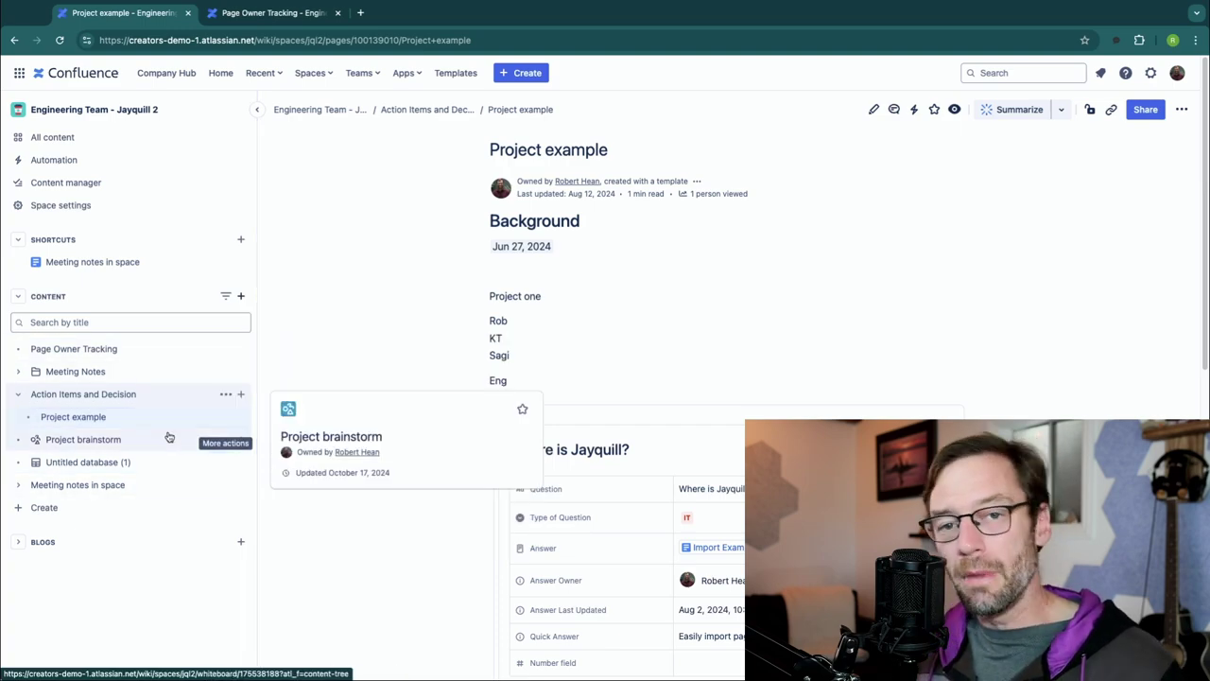
click(89, 349)
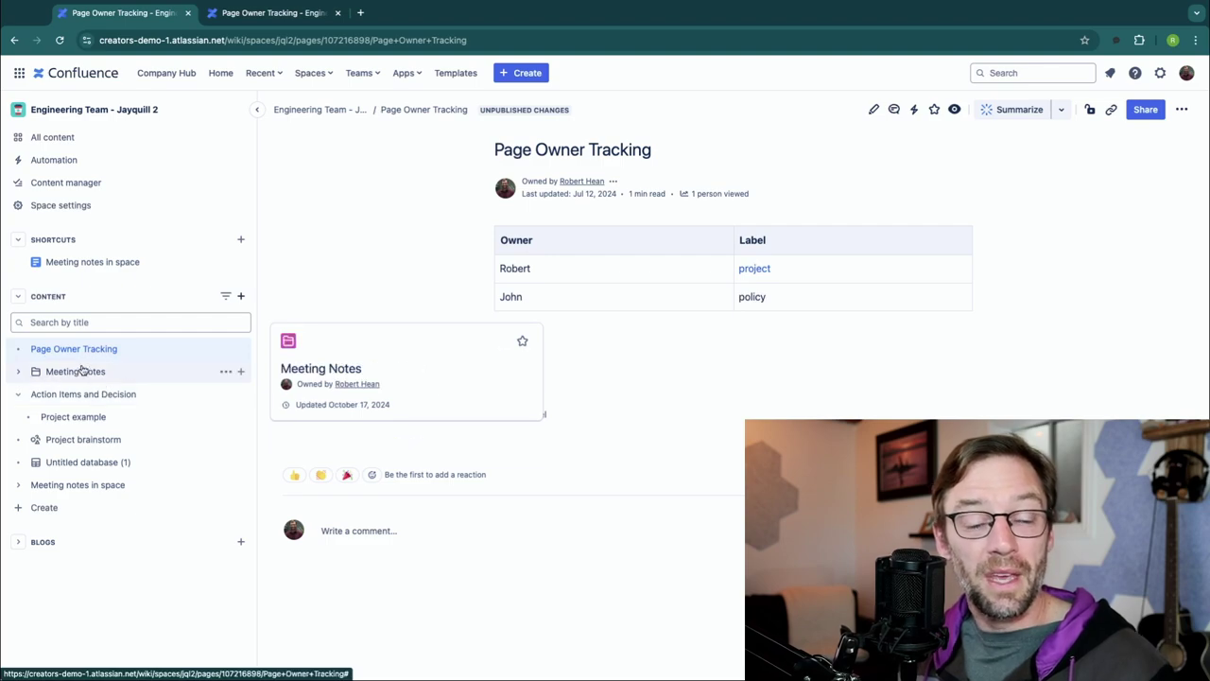
Expand the Meeting Notes folder to show the Team kickoff call 10/17/2024 page.
click(129, 375)
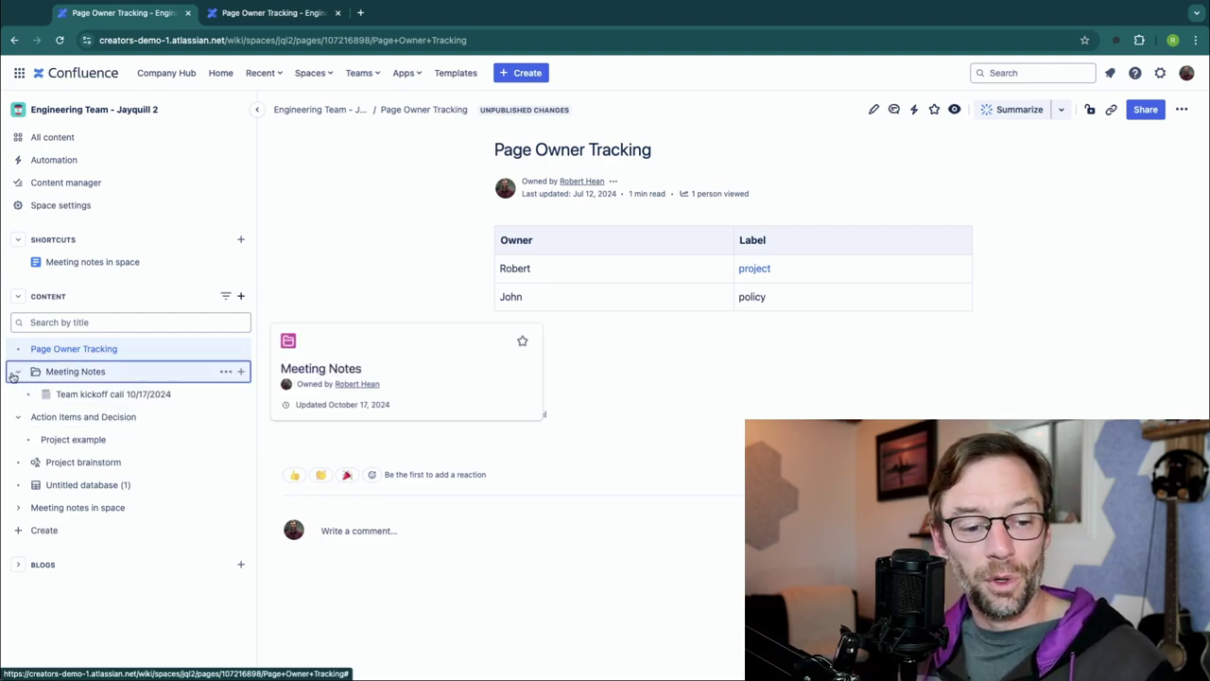
click(145, 376)
click(143, 376)
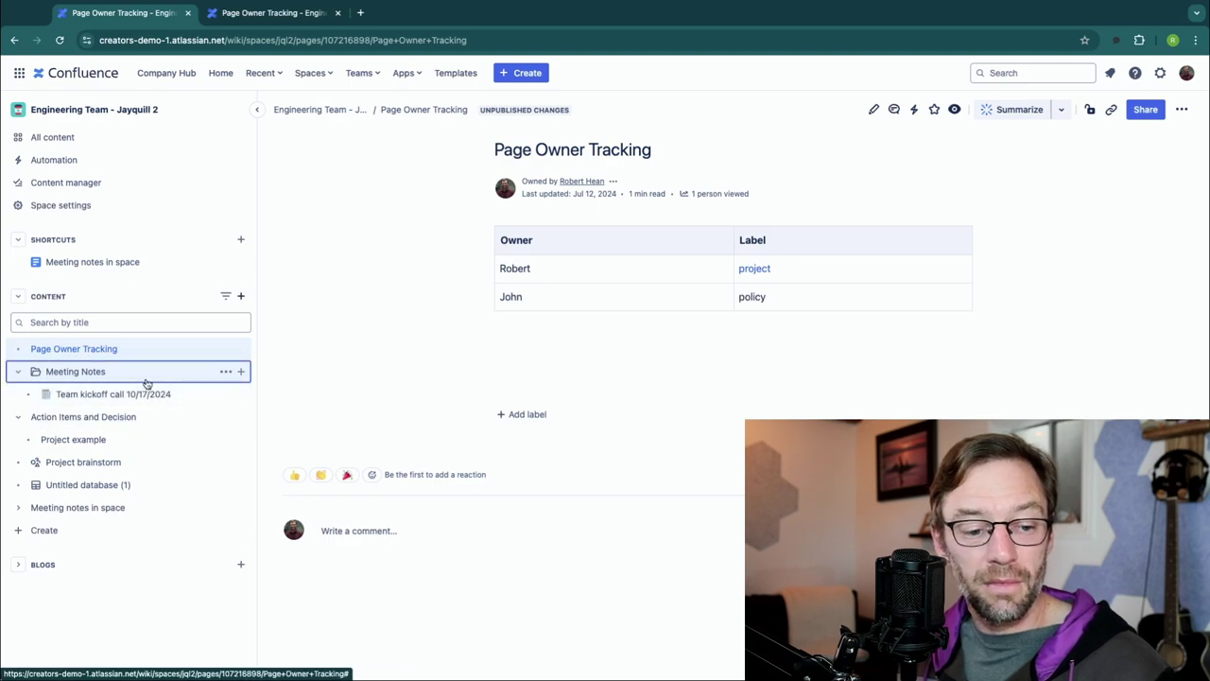
click(145, 378)
click(145, 378)
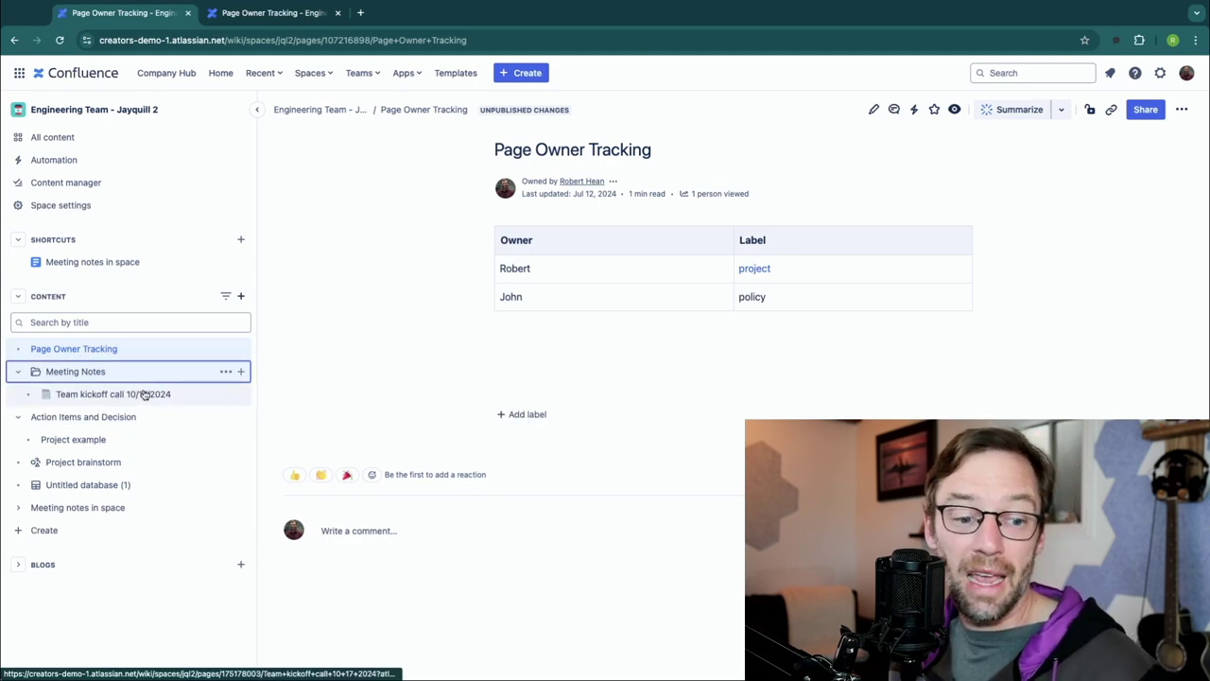
mouse_move(135, 403)
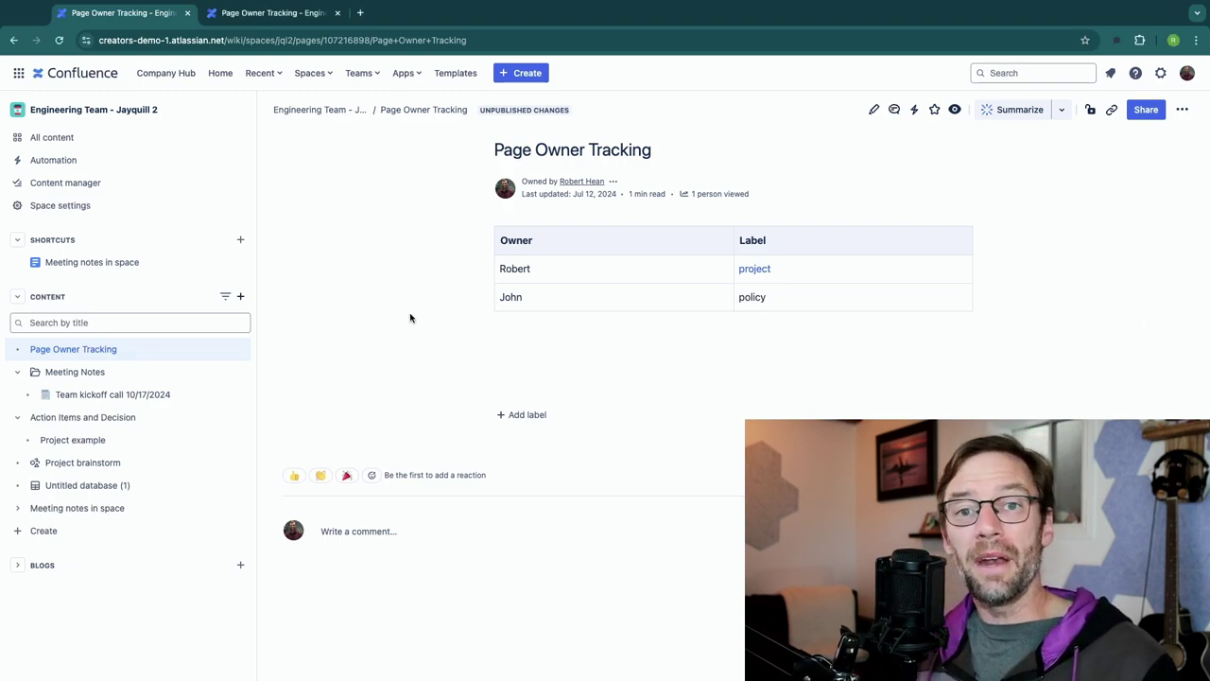
mouse_move(102, 373)
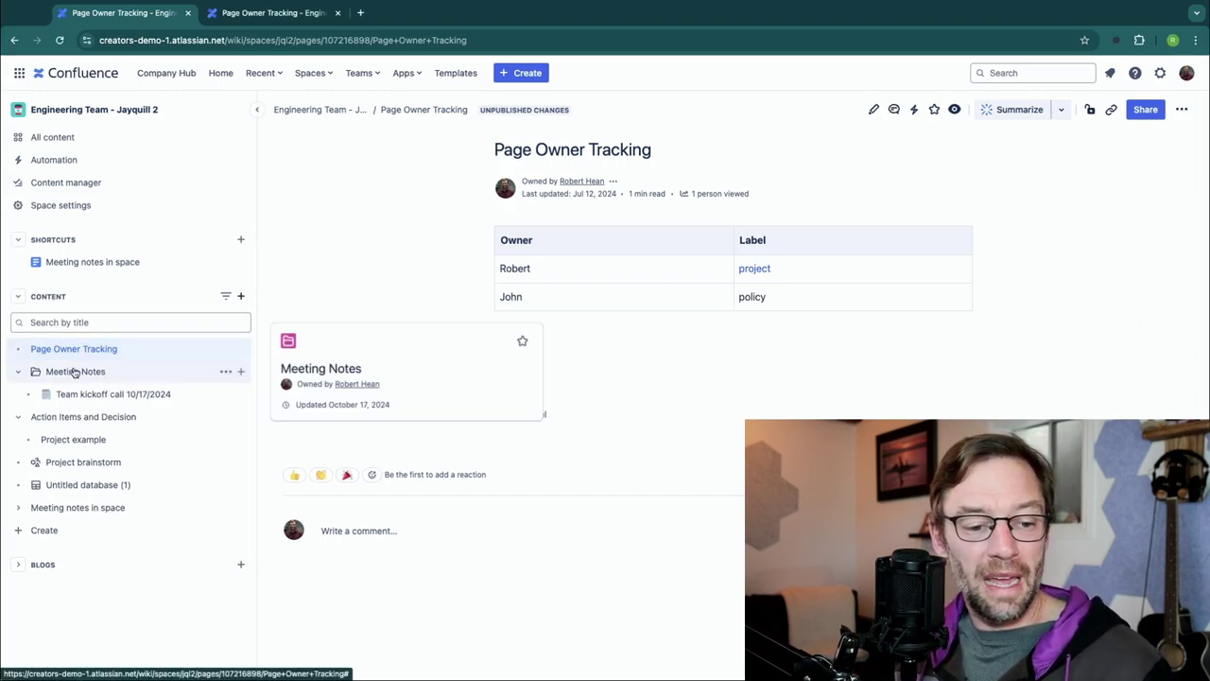
Go through Team kickoff call and Untitled database (1) to the Project brainstorm whiteboard.
click(120, 397)
scroll(521, 538, down, 10)
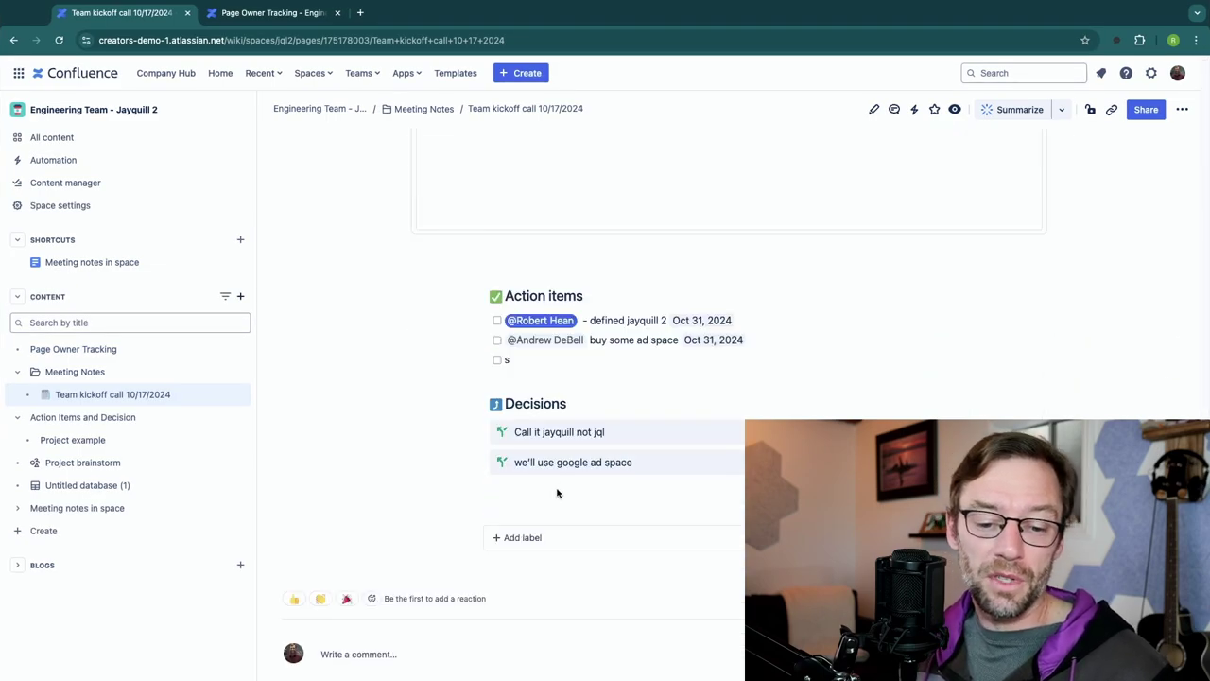
scroll(566, 380, up, 3)
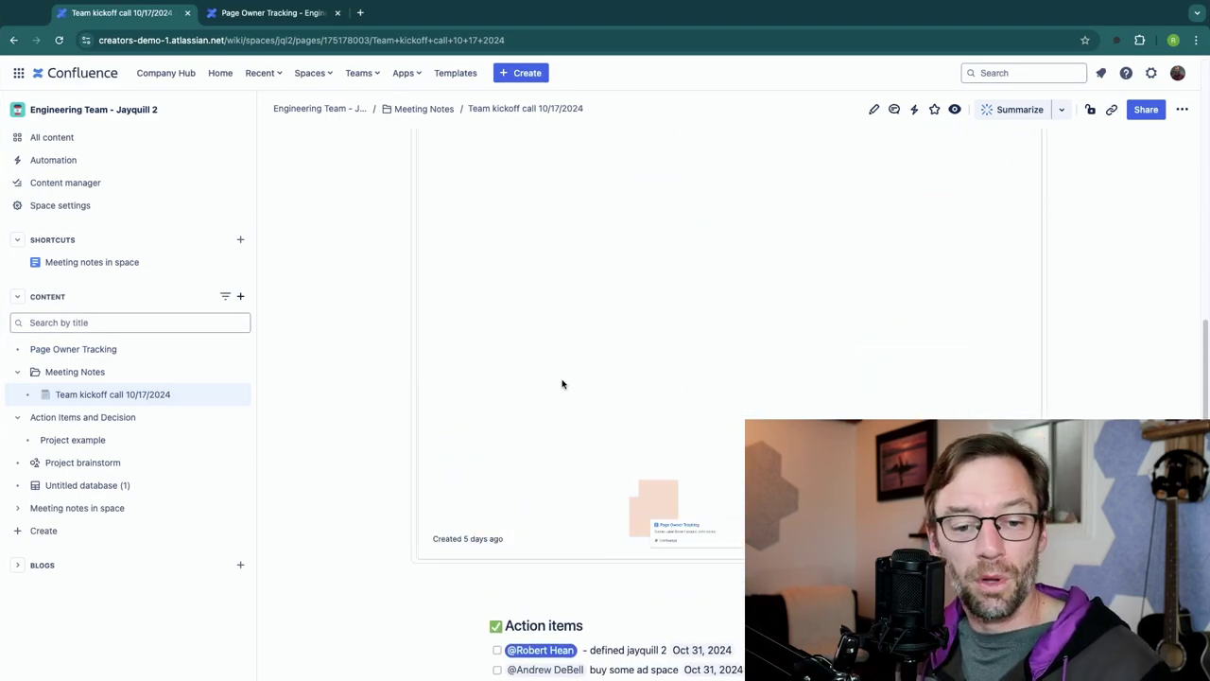
scroll(337, 345, up, 10)
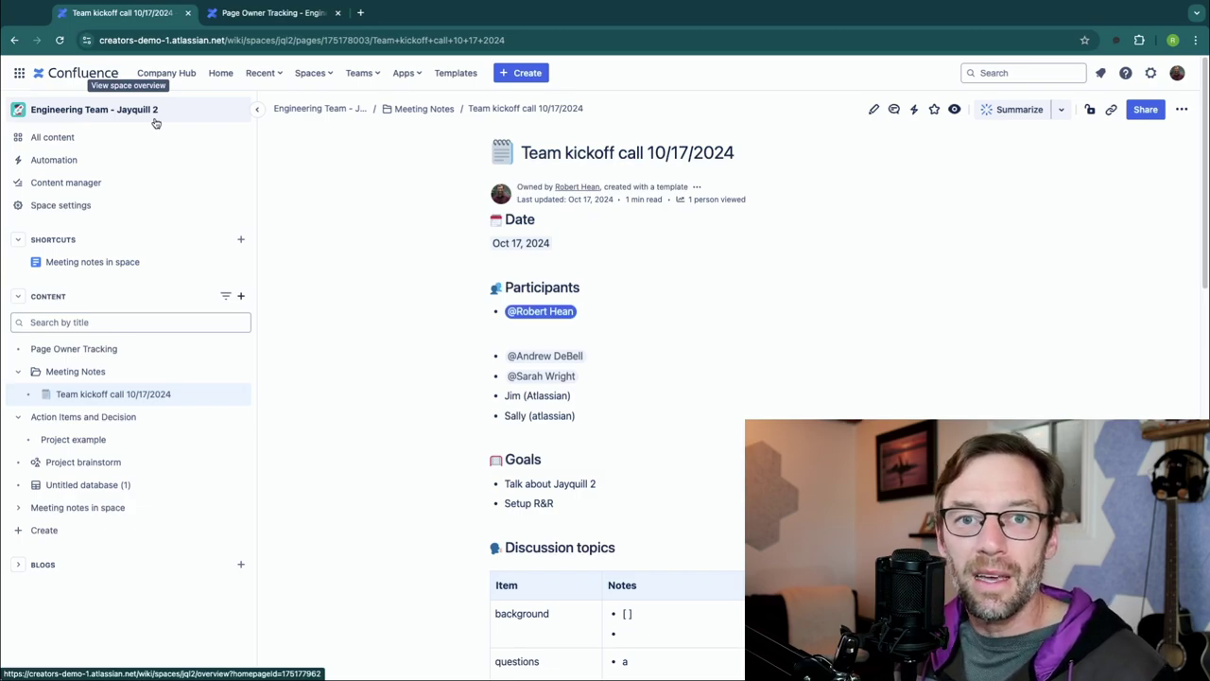
click(115, 484)
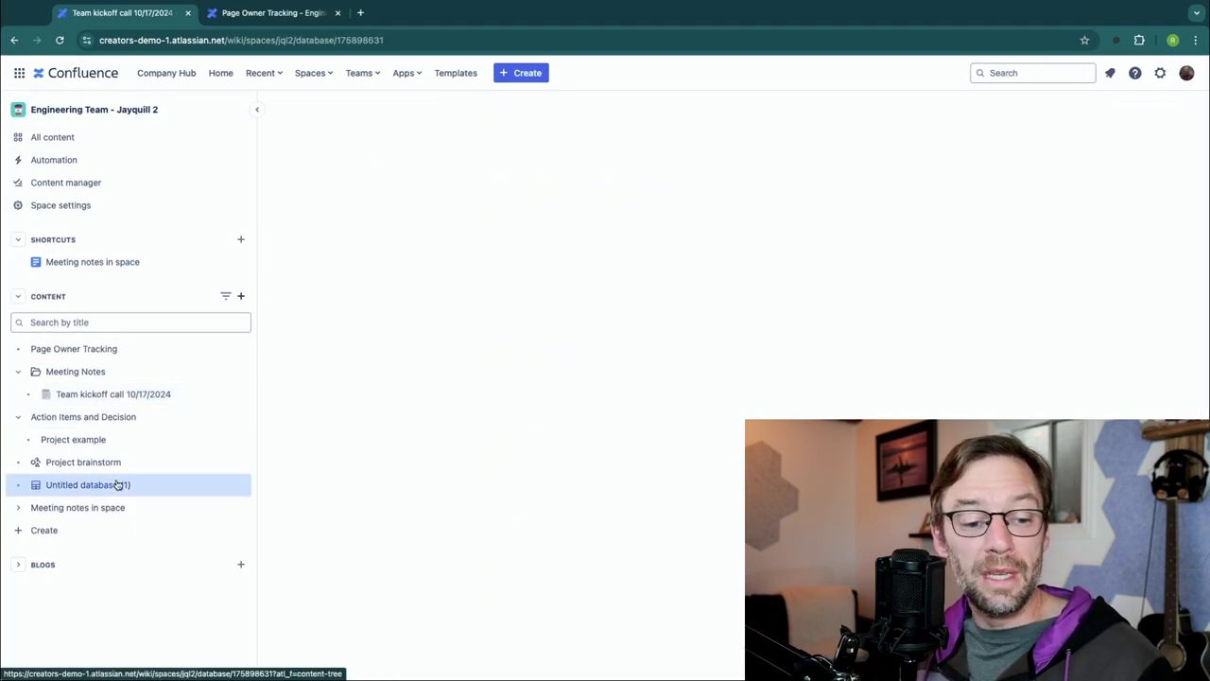
click(109, 462)
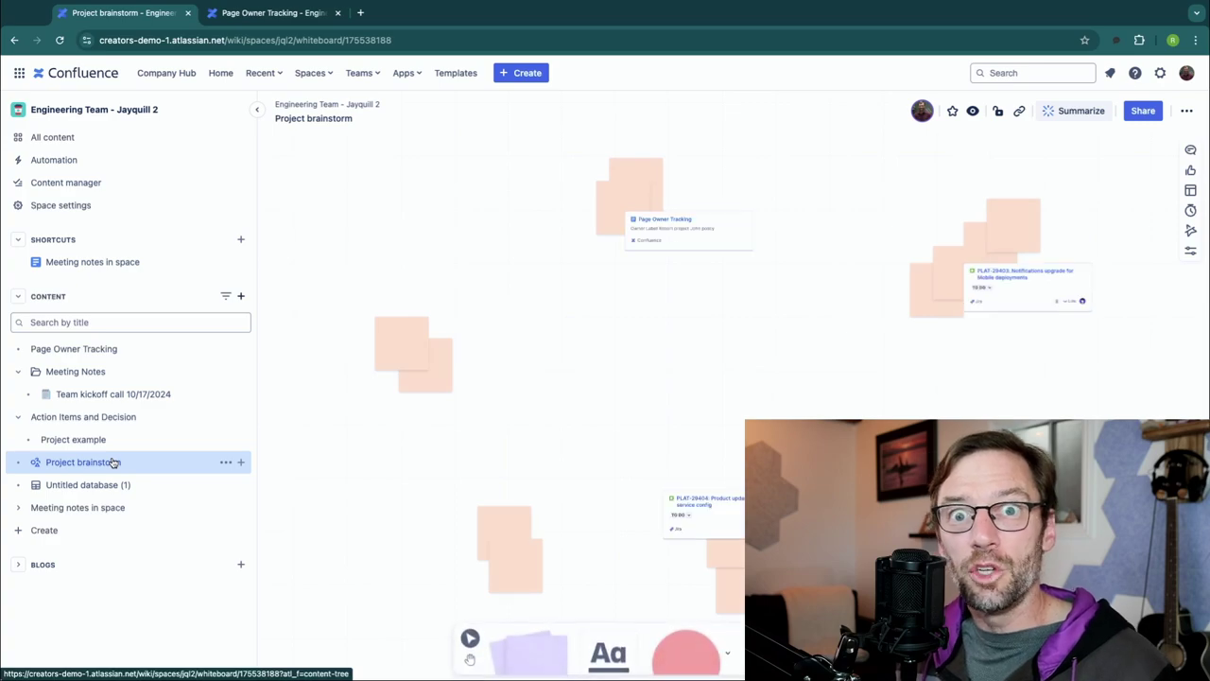